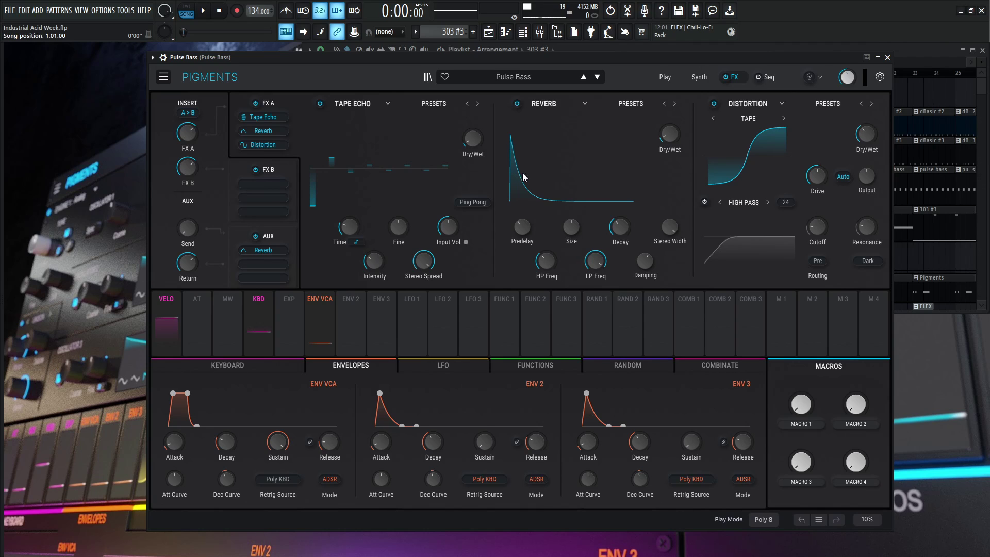
Step: Switch Pigments from the Pulse Bass FX page to the Synth page and bring the playlist forward
{"action": "left_click", "coordinate": [695, 78]}
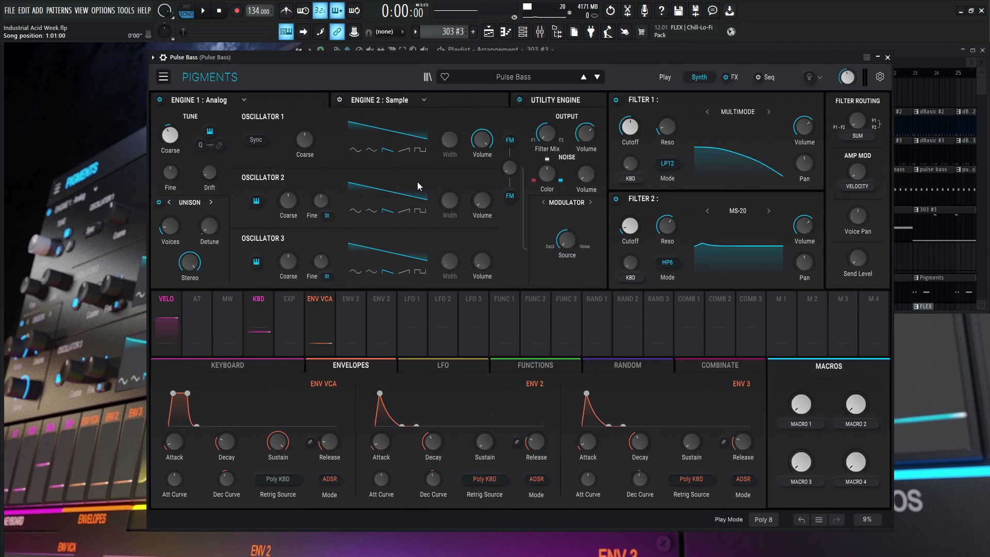
{"action": "left_click", "coordinate": [903, 50]}
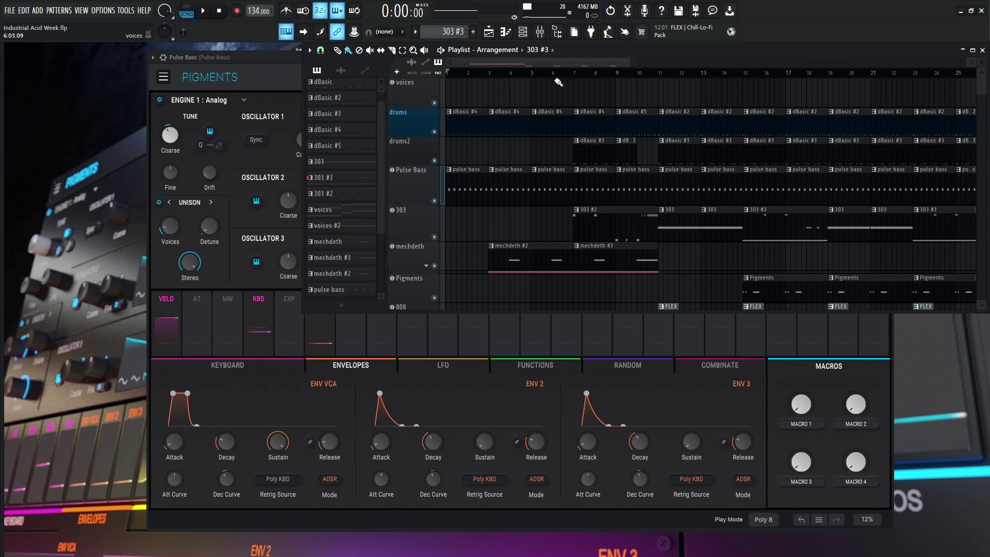
Step: Play the arrangement, replay it with Pulse Bass soloed then unsoloed, and play it once more
{"action": "key", "text": "space"}
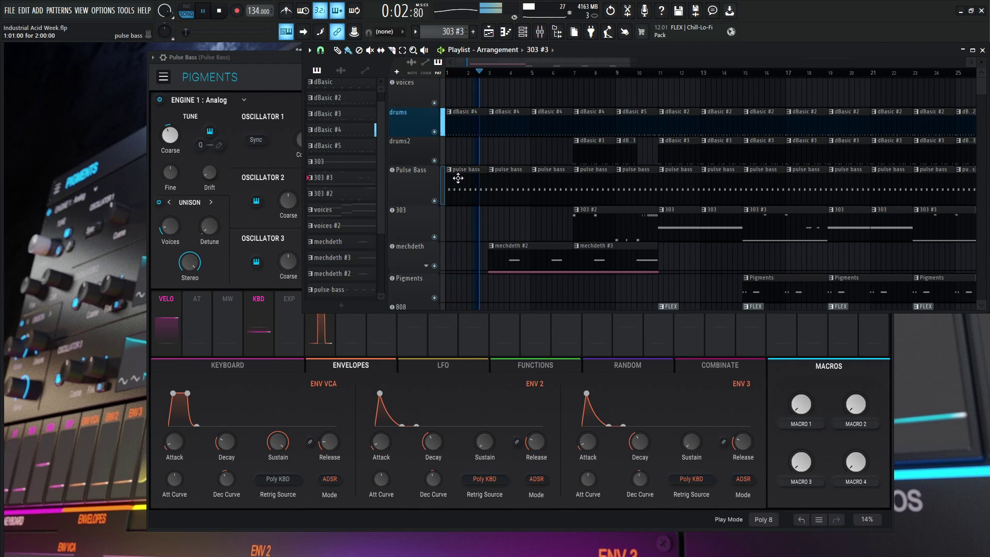
{"action": "key", "text": "space"}
{"action": "right_click", "coordinate": [435, 201]}
{"action": "key", "text": "space"}
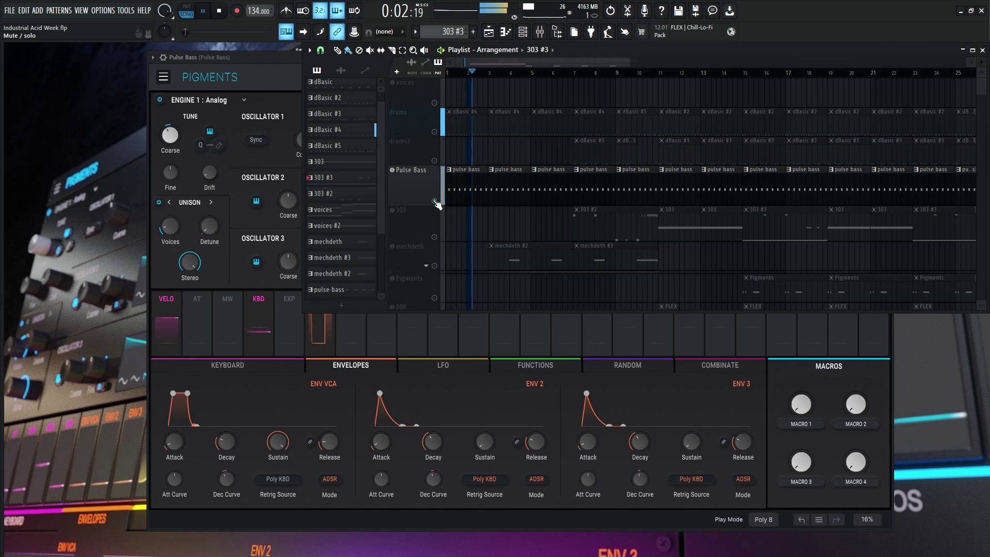
{"action": "right_click", "coordinate": [435, 201]}
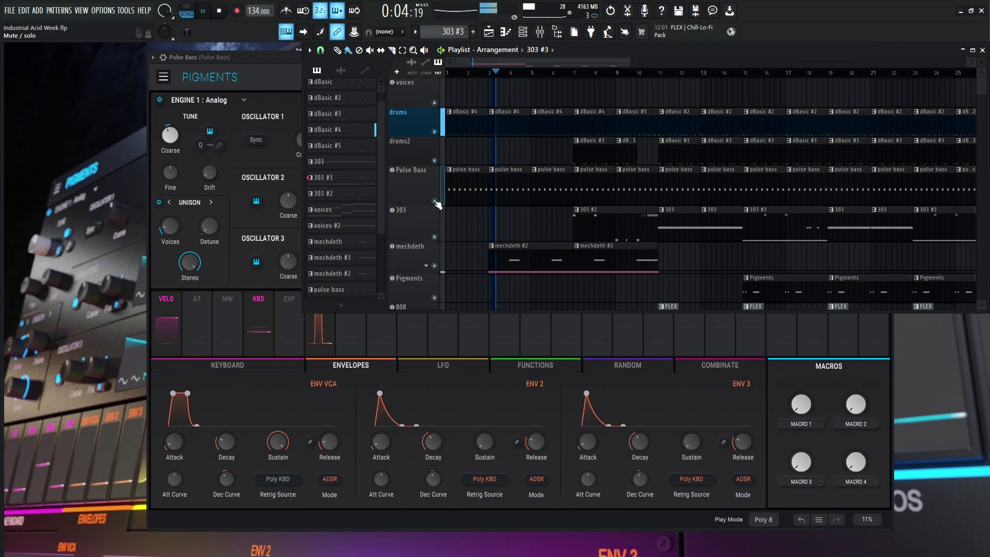
{"action": "key", "text": "space"}
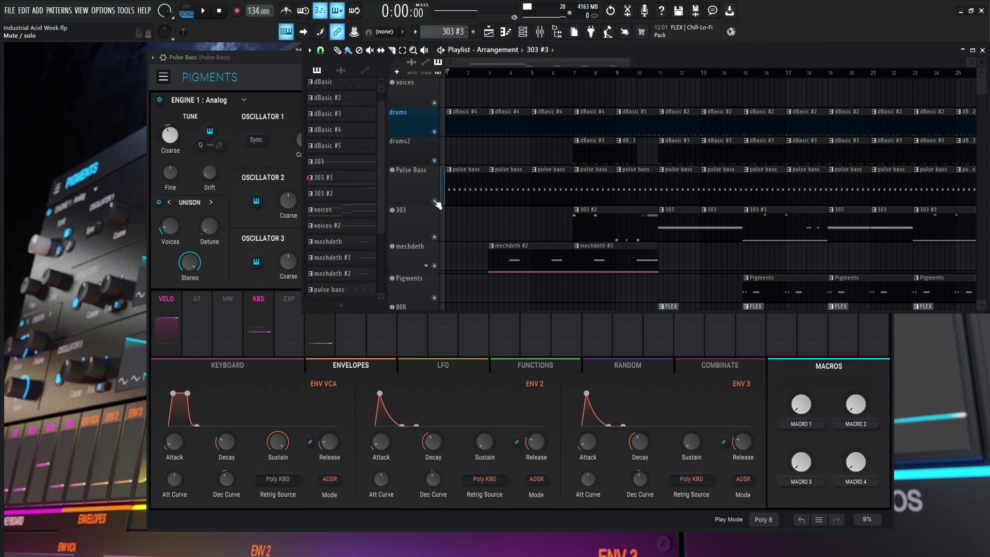
{"action": "key", "text": "space"}
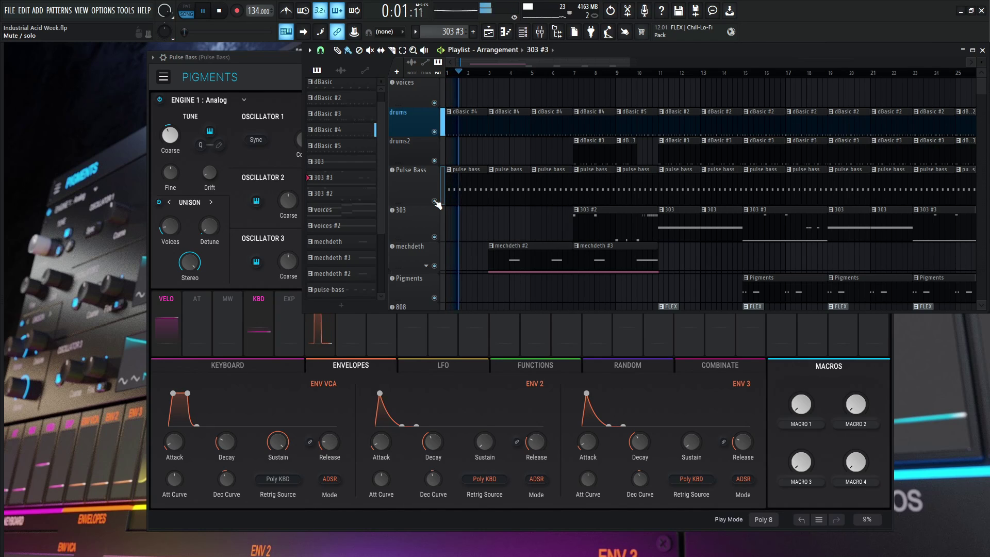
{"action": "key", "text": "space"}
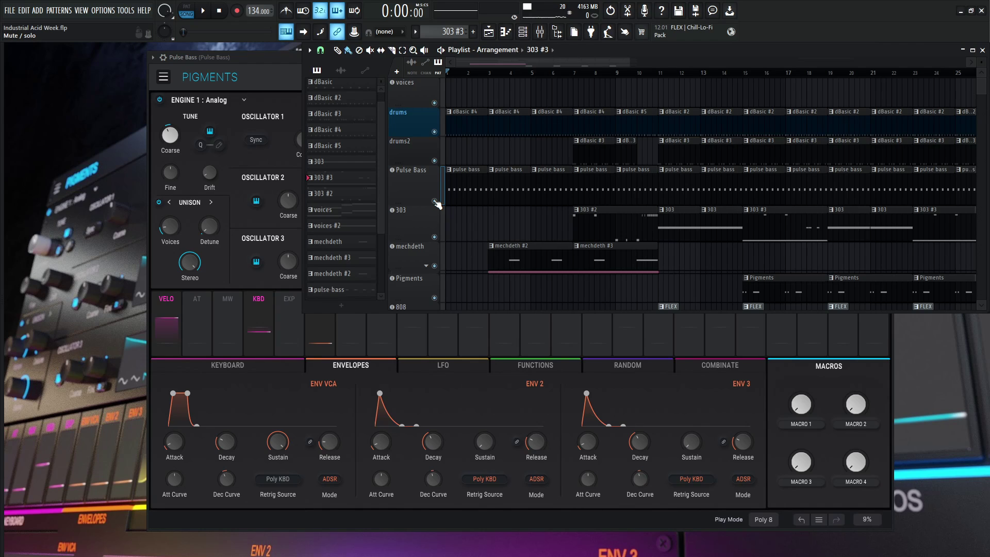
{"action": "left_click", "coordinate": [435, 203]}
{"action": "key", "text": "space"}
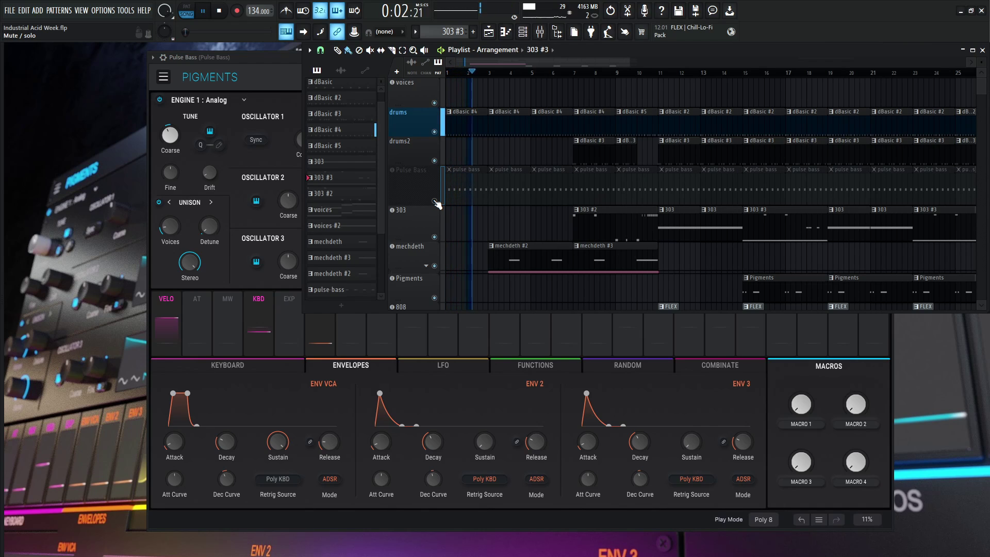
{"action": "key", "text": "space"}
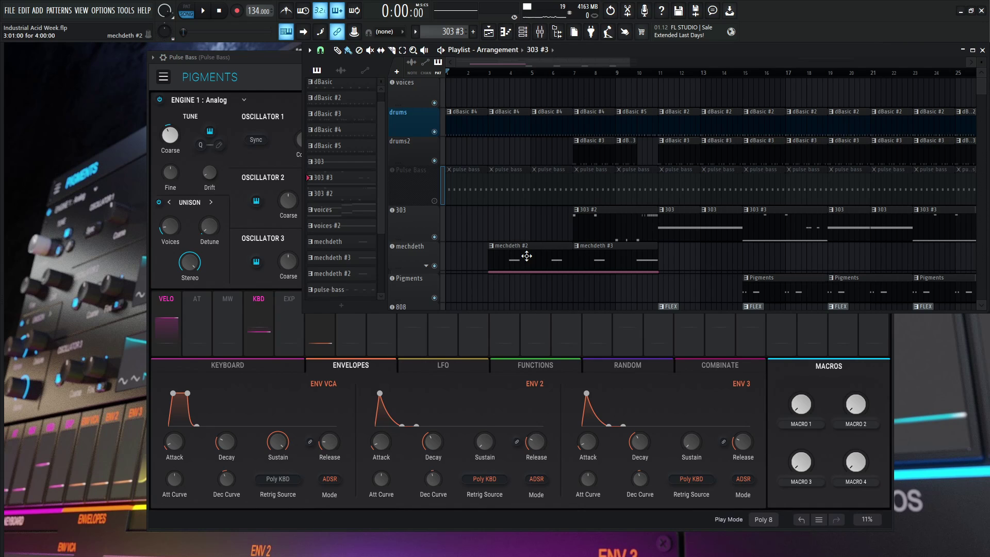
Step: Play the arrangement while soloing and then unsoloing the Pulse Bass track
{"action": "key", "text": "space"}
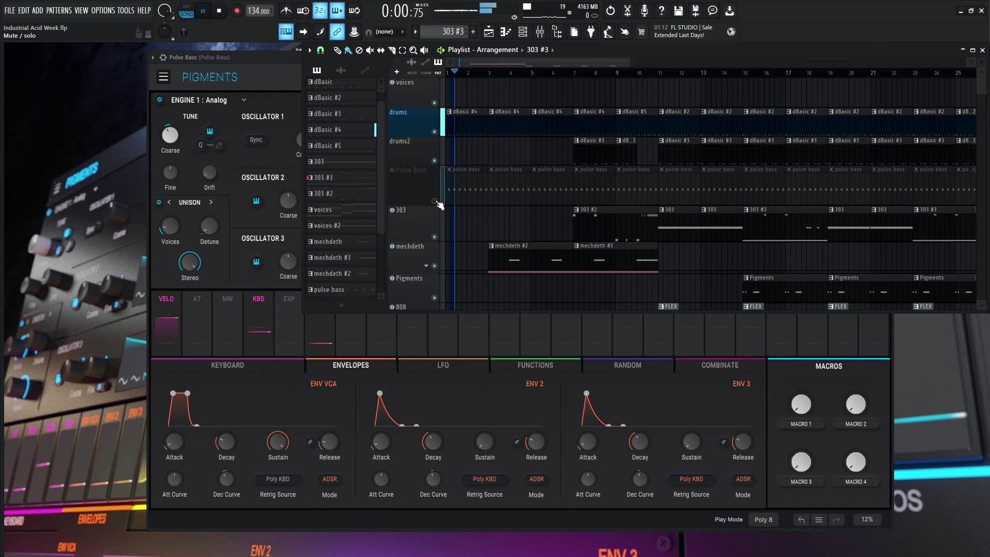
{"action": "right_click", "coordinate": [434, 202]}
{"action": "right_click", "coordinate": [435, 201]}
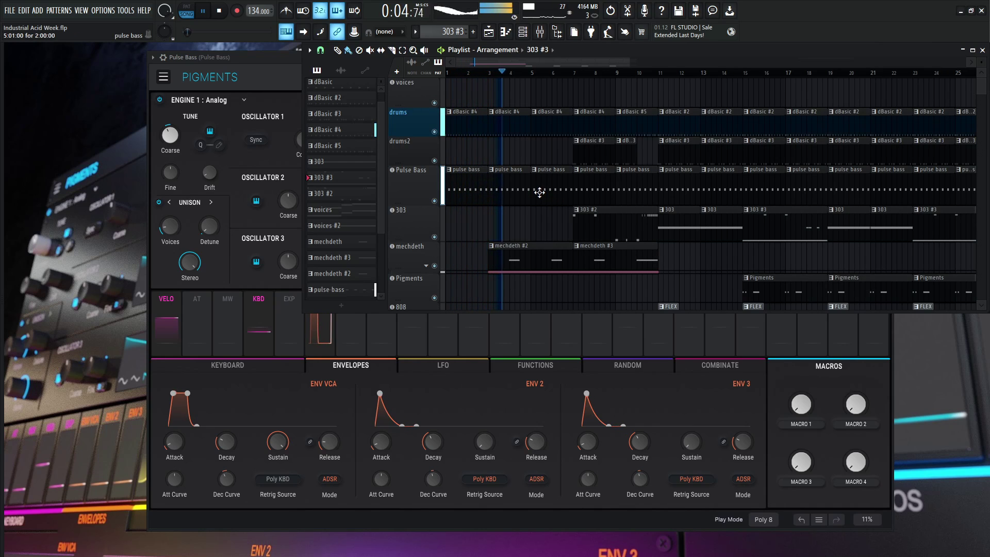
{"action": "key", "text": "space"}
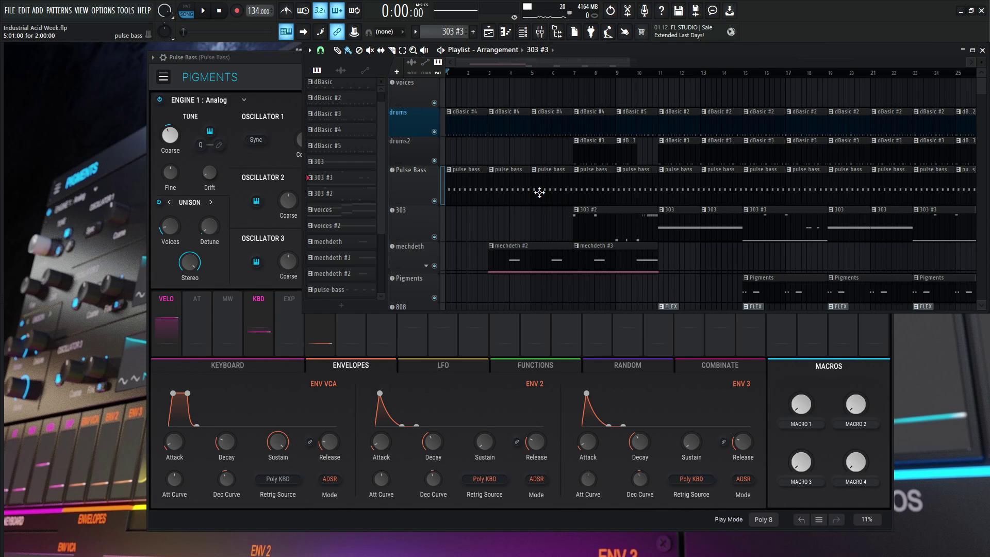
Step: Play the full arrangement from the start several times, restarting once, then stop
{"action": "key", "text": "space"}
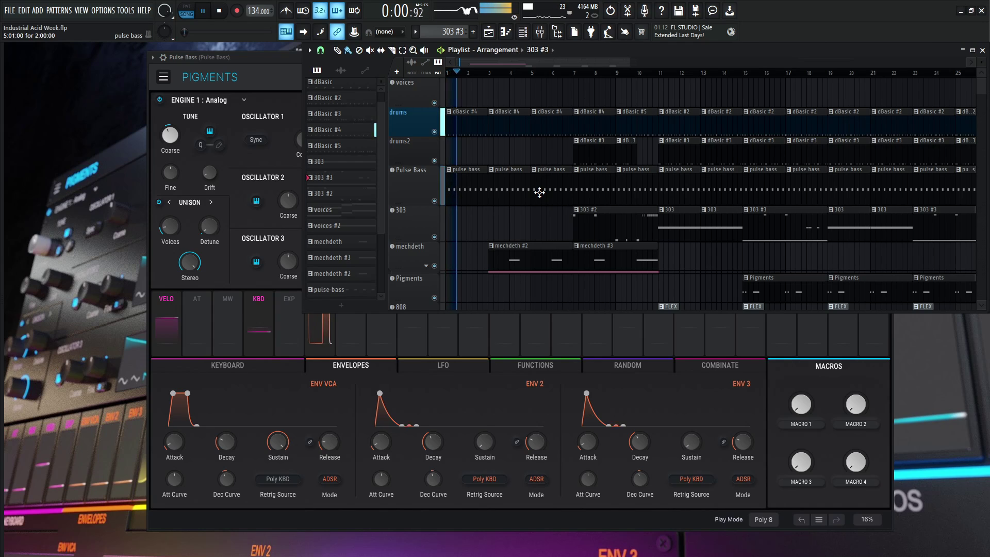
{"action": "key", "text": "space"}
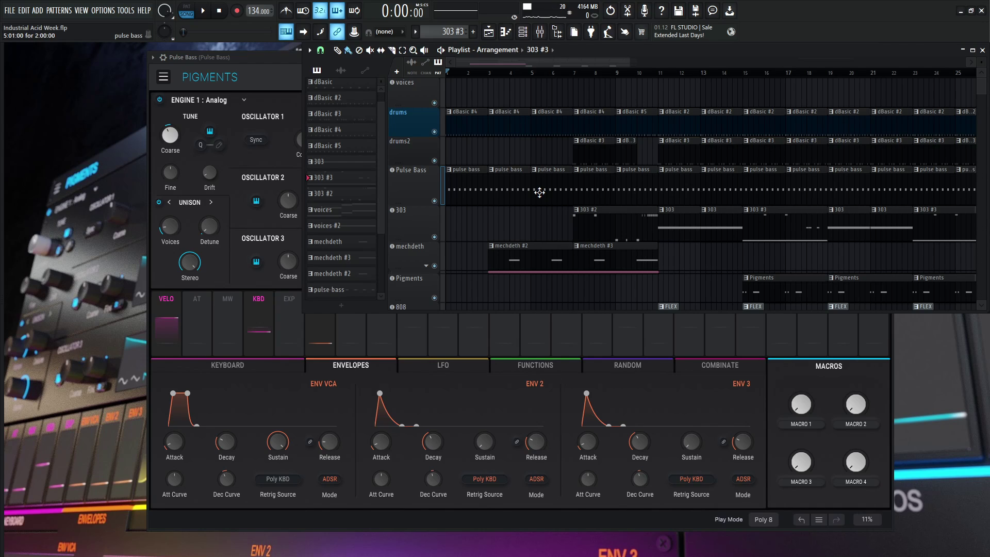
{"action": "key", "text": "space"}
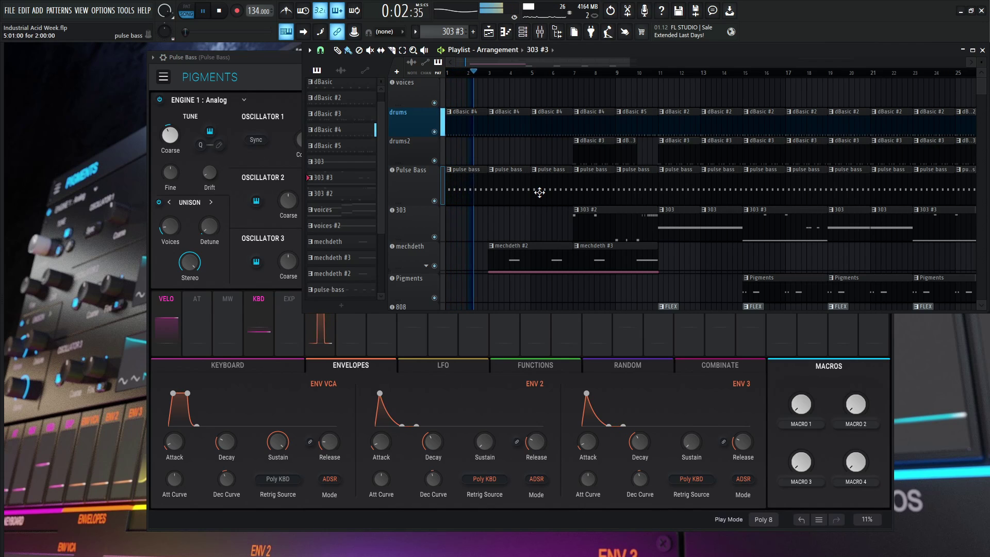
{"action": "key", "text": "space"}
{"action": "key", "text": "space"}
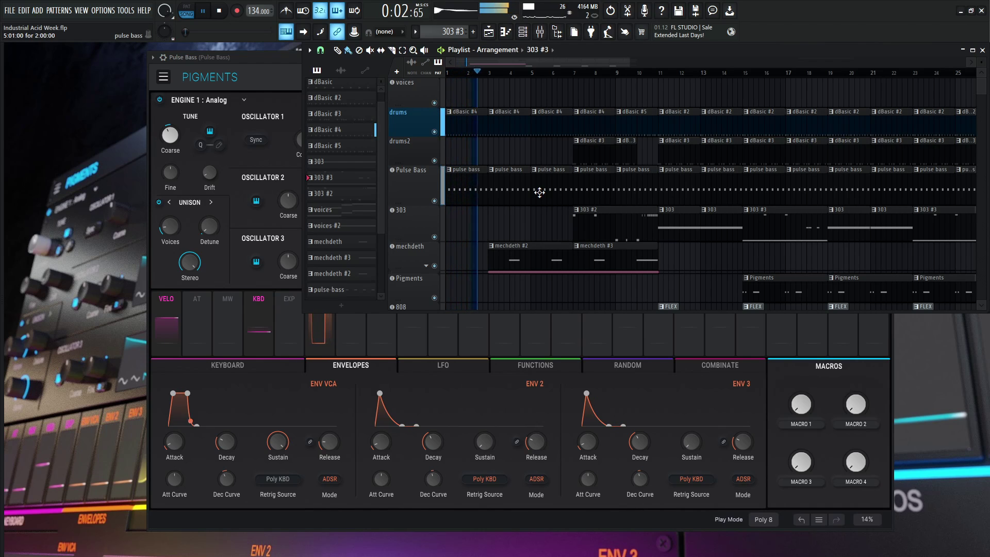
{"action": "key", "text": "space"}
Step: Bring Pigments forward, shift it slightly left, and browse the Utility Engine, Engine 2, then Engine 1
{"action": "left_click", "coordinate": [270, 72]}
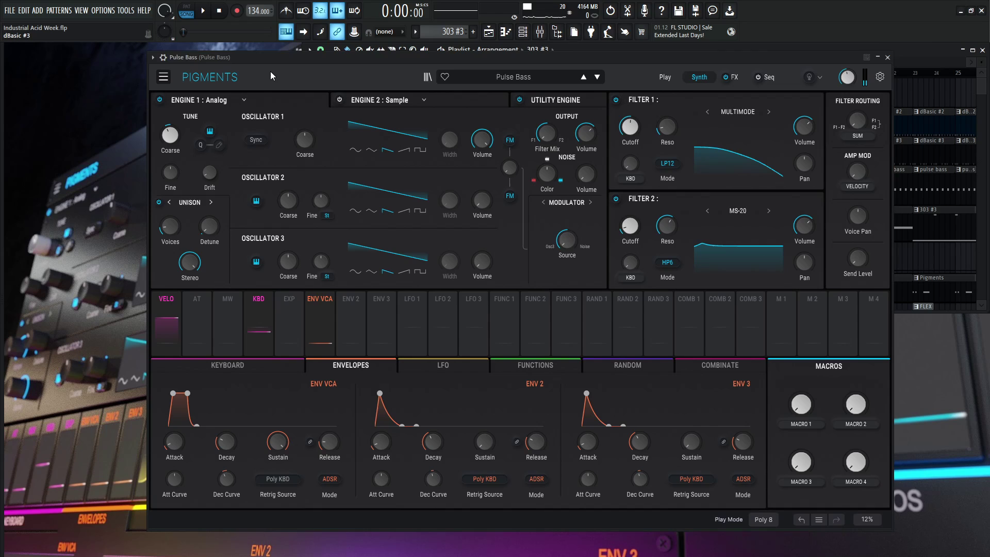
{"action": "left_click_drag", "start_coordinate": [592, 51], "coordinate": [578, 55]}
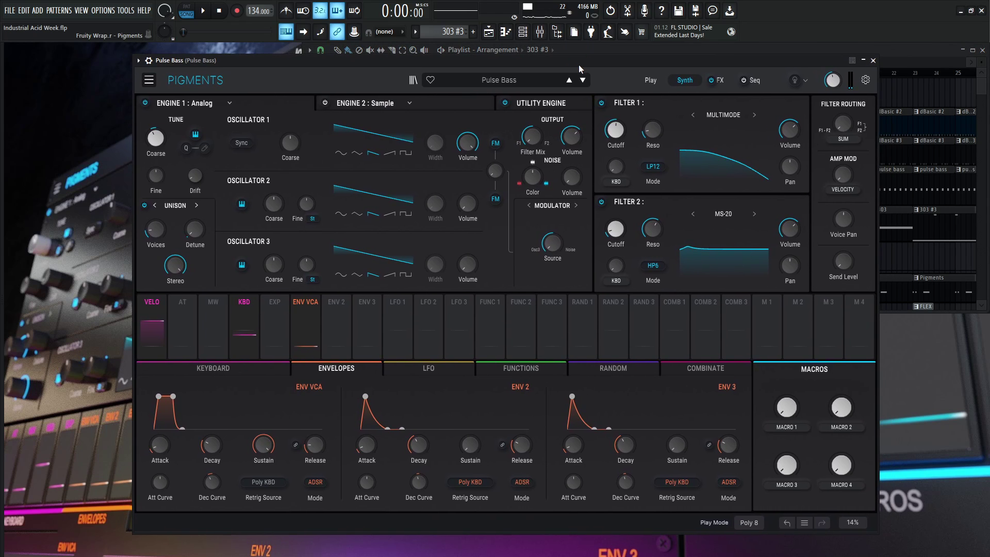
{"action": "left_click", "coordinate": [546, 98]}
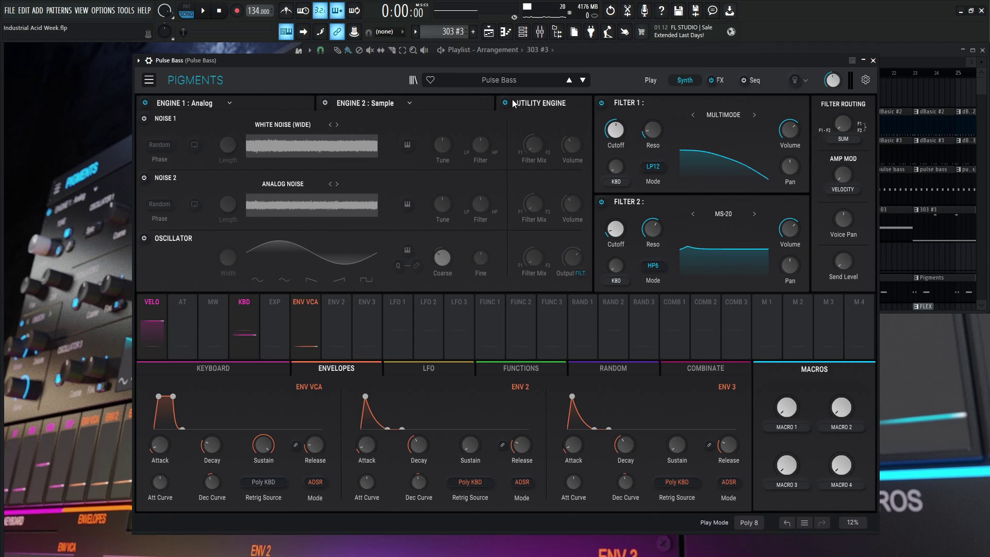
{"action": "left_click", "coordinate": [424, 107]}
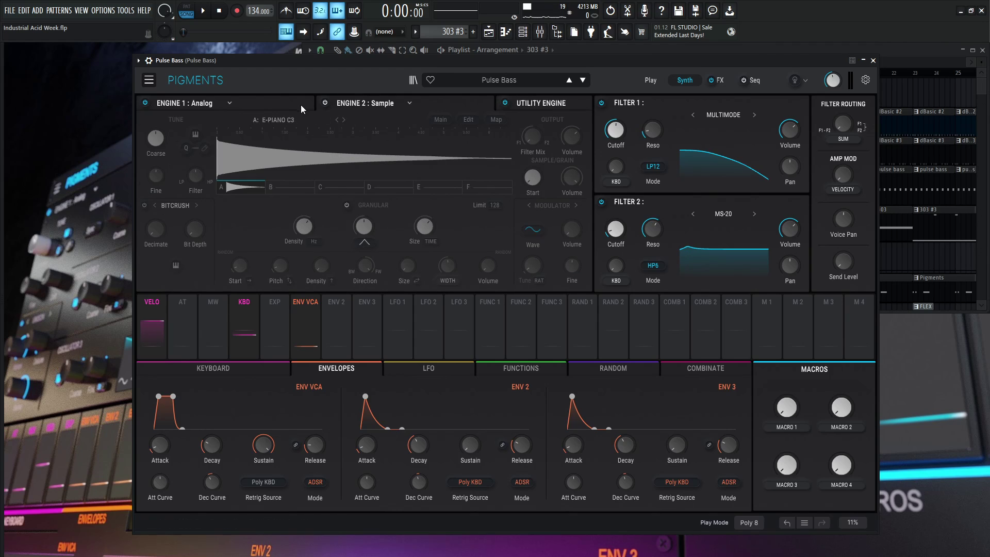
{"action": "left_click", "coordinate": [286, 101]}
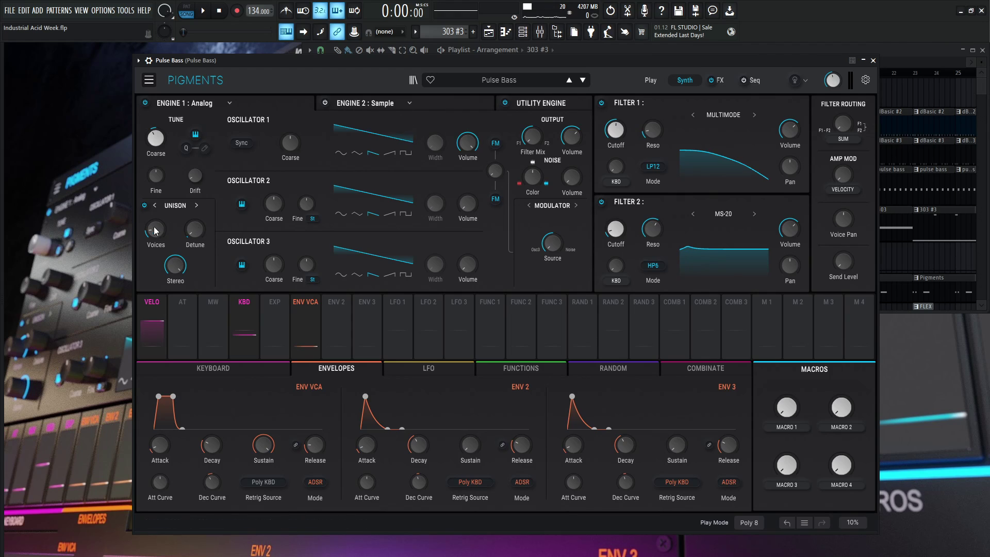
{"action": "mouse_move", "coordinate": [159, 232]}
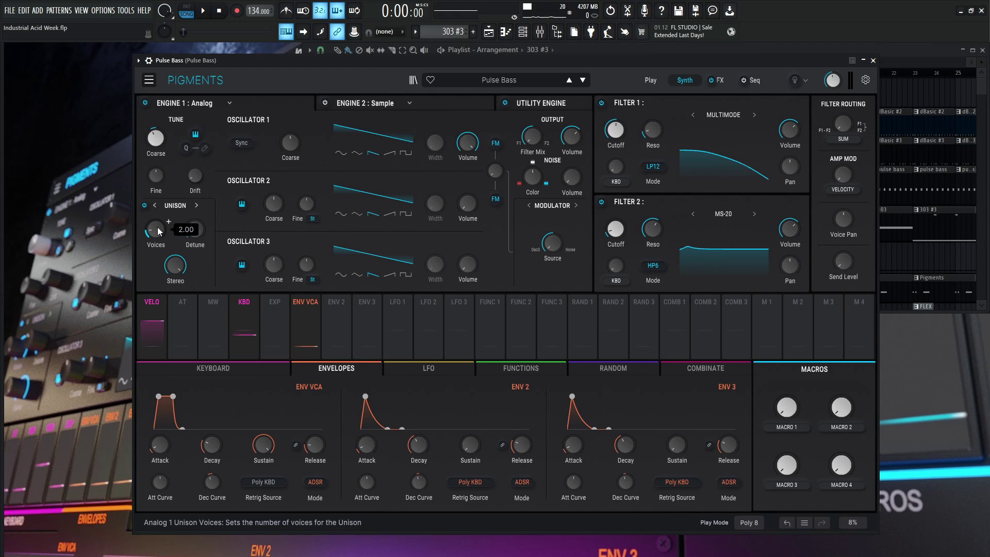
{"action": "left_click_drag", "start_coordinate": [159, 232], "coordinate": [168, 233]}
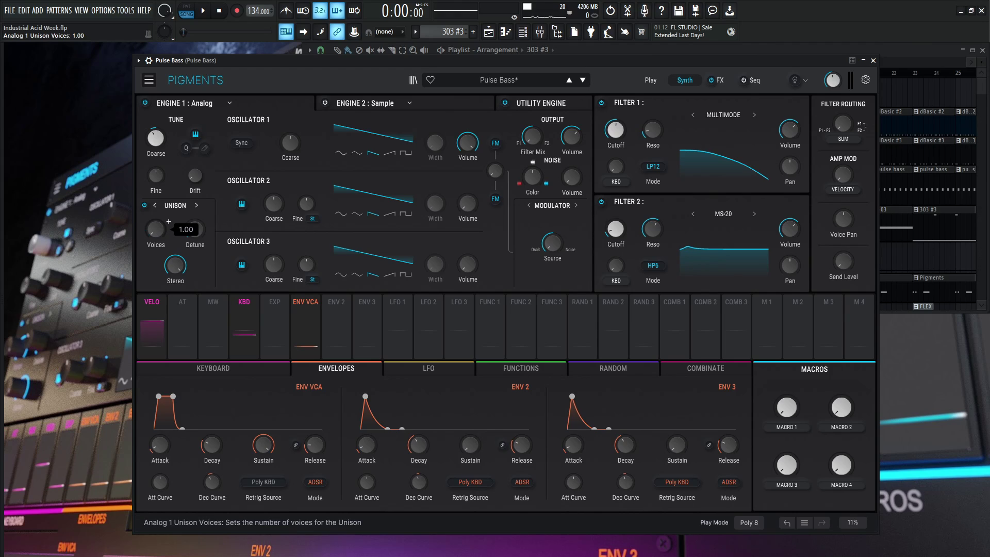
{"action": "key", "text": "space"}
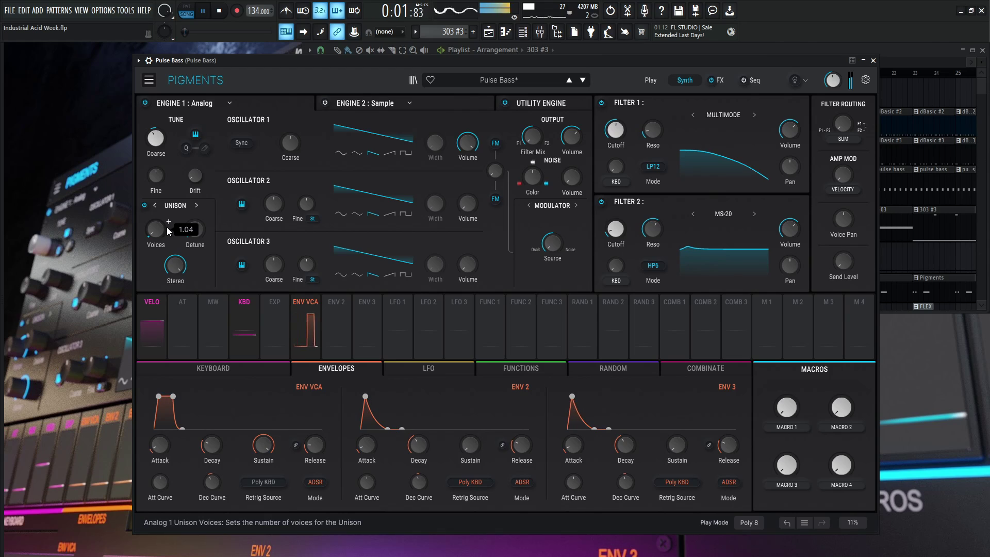
{"action": "key", "text": "space"}
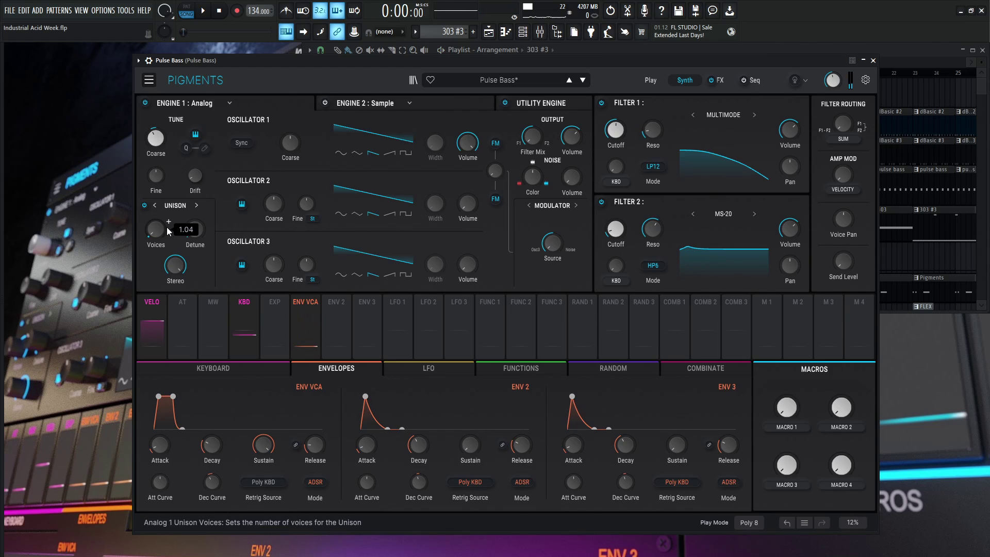
{"action": "left_click_drag", "start_coordinate": [158, 233], "coordinate": [157, 242]}
{"action": "key", "text": "space"}
{"action": "scroll", "coordinate": [156, 230], "scroll_direction": "up", "scroll_amount": 1}
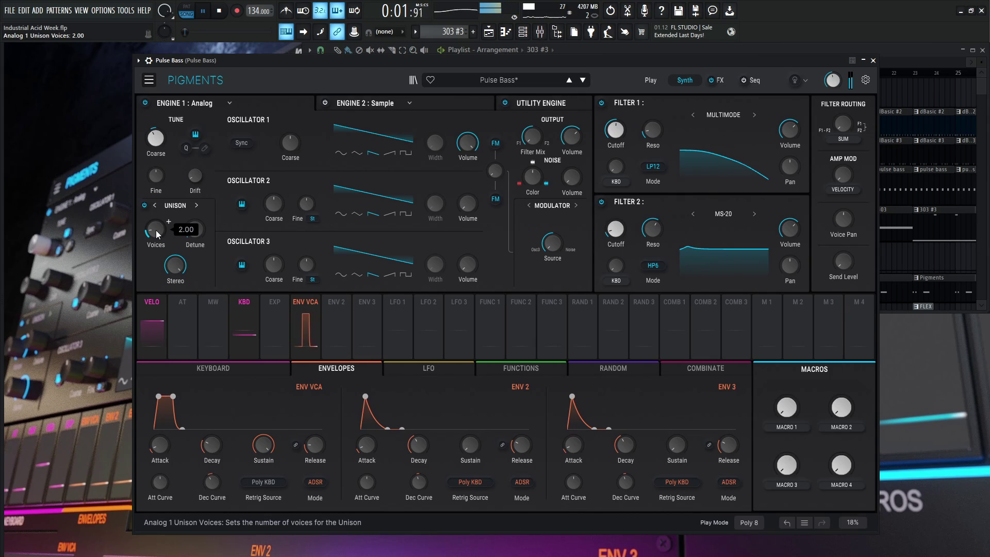
{"action": "key", "text": "space"}
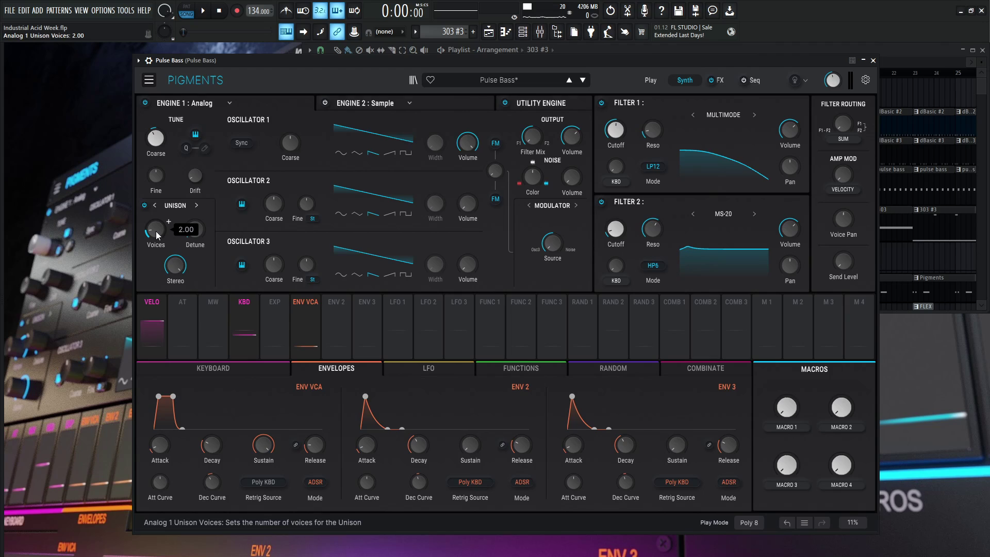
{"action": "mouse_move", "coordinate": [197, 233]}
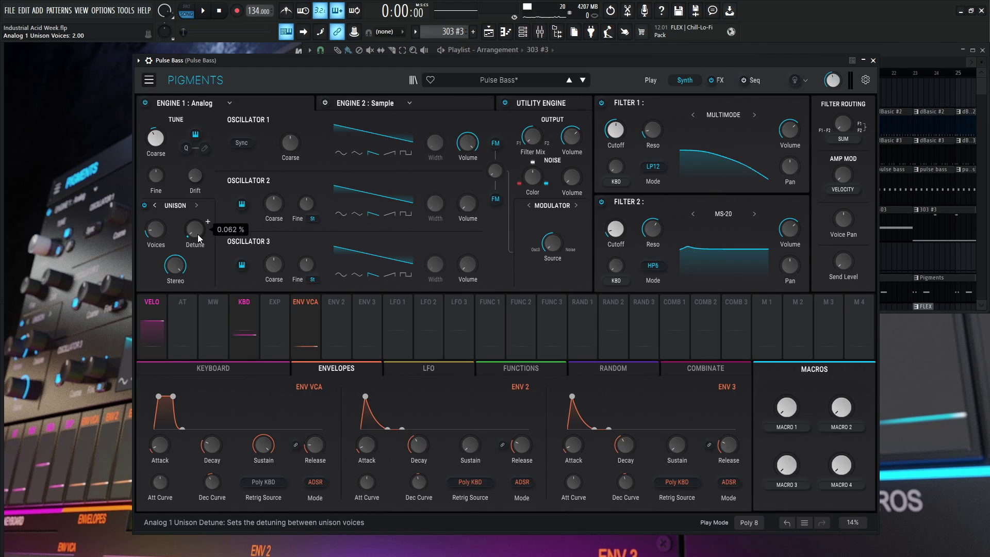
{"action": "key", "text": "space"}
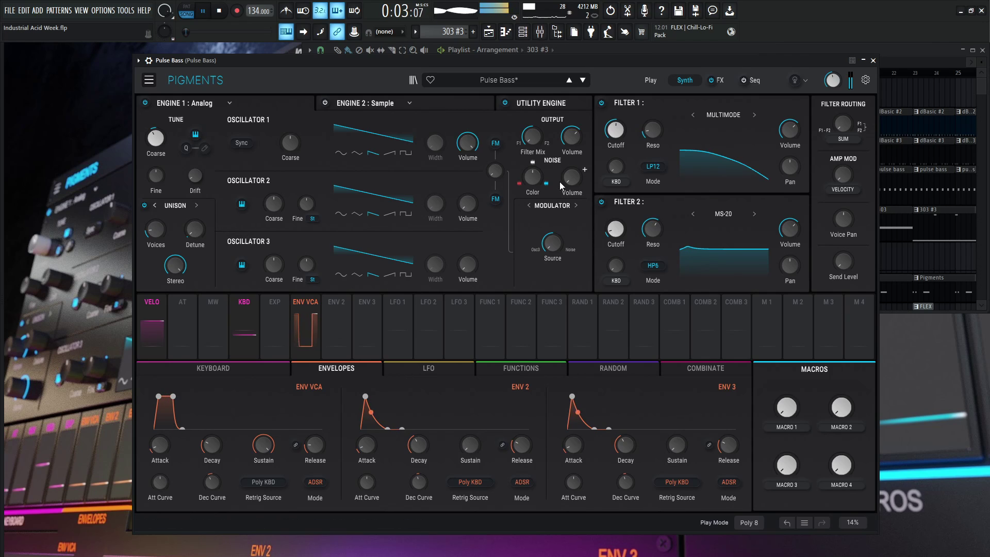
{"action": "key", "text": "space"}
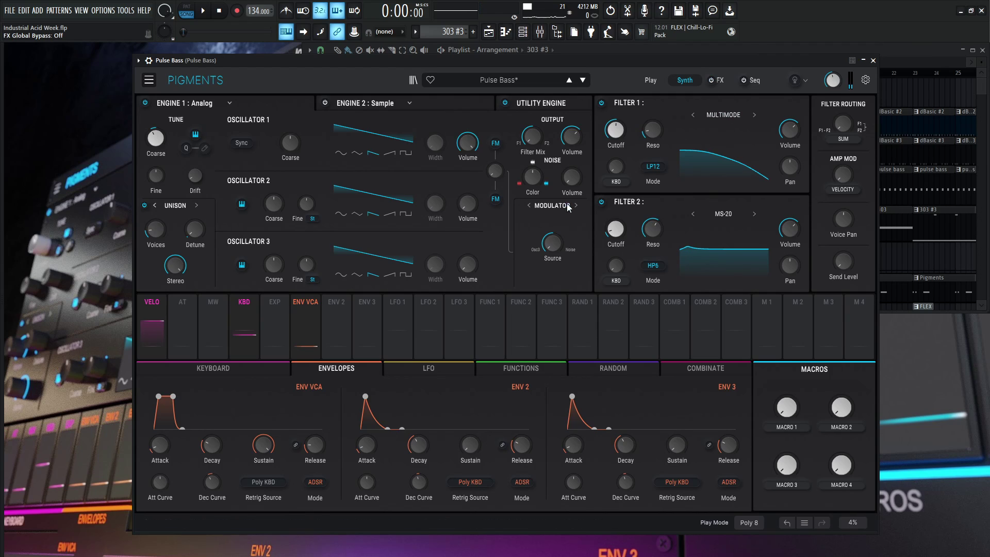
{"action": "mouse_move", "coordinate": [476, 213]}
{"action": "key", "text": "space"}
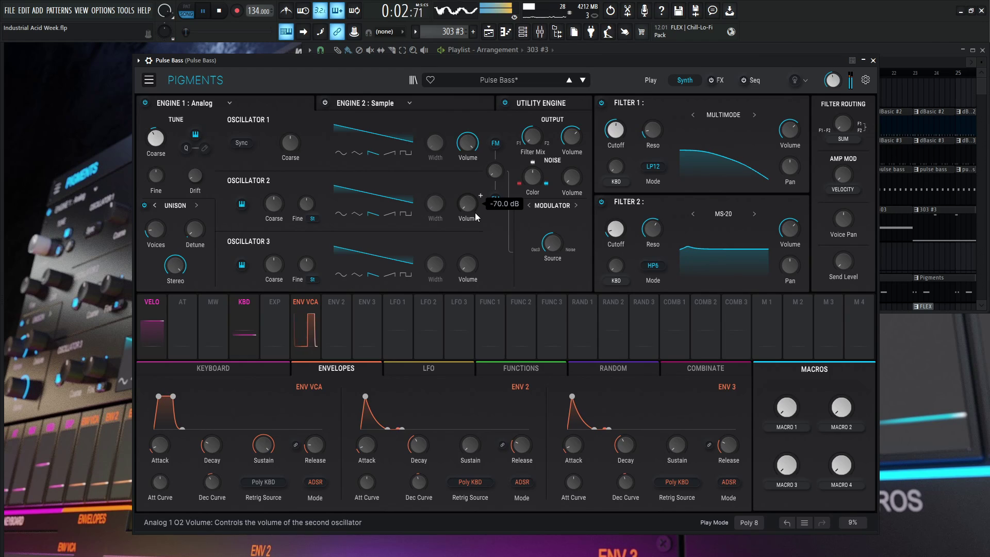
{"action": "key", "text": "space"}
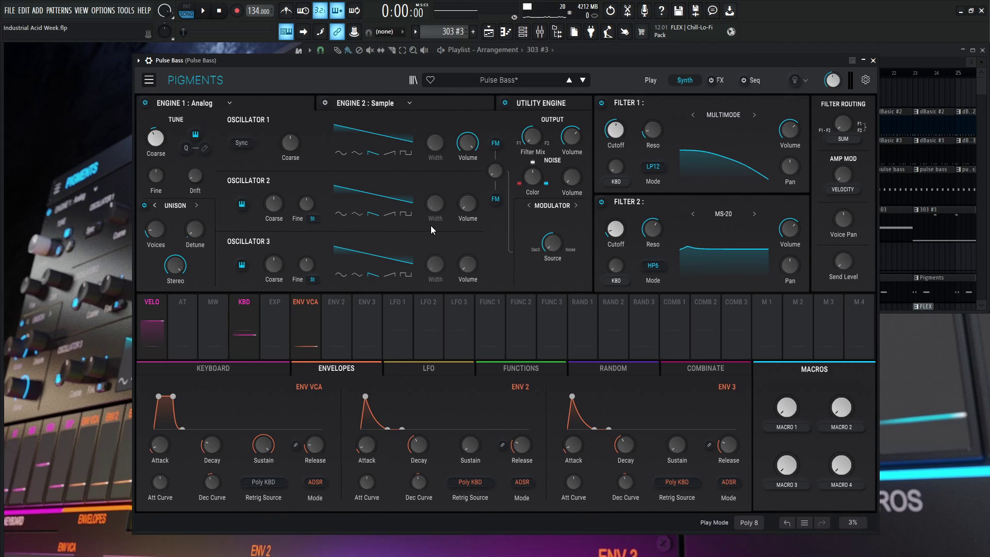
{"action": "mouse_move", "coordinate": [530, 142]}
{"action": "mouse_move", "coordinate": [617, 131]}
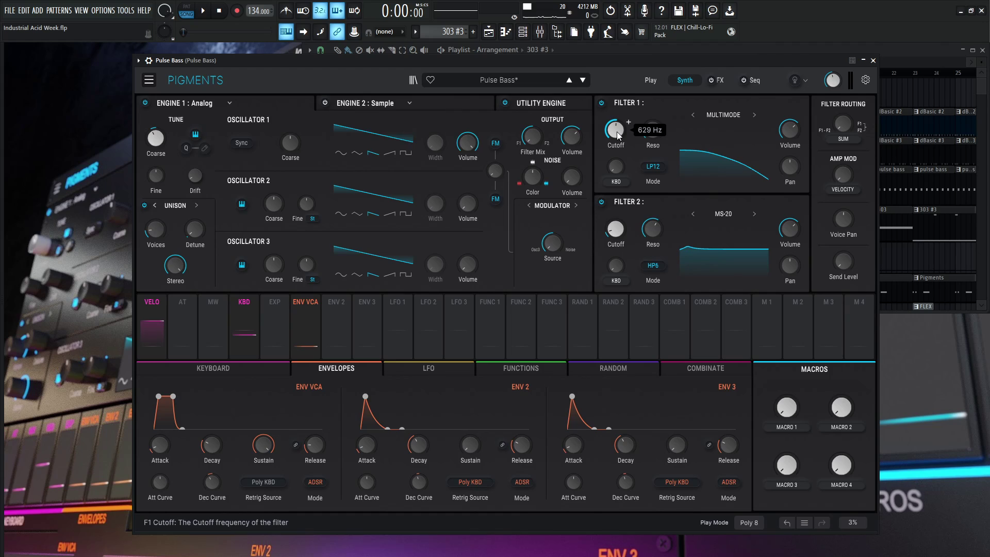
{"action": "mouse_move", "coordinate": [648, 131]}
{"action": "key", "text": "space"}
{"action": "left_click_drag", "start_coordinate": [615, 131], "coordinate": [615, 77]}
{"action": "mouse_move", "coordinate": [615, 452]}
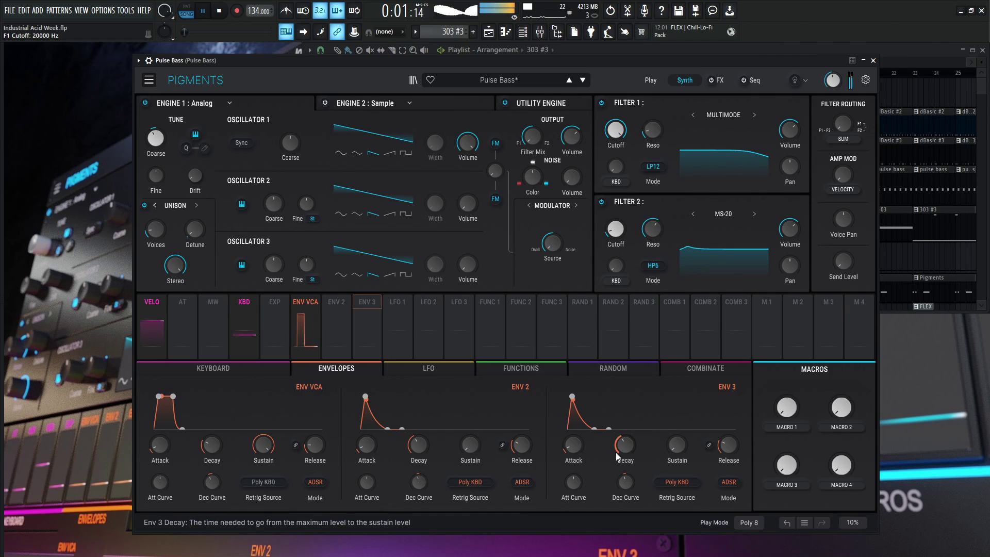
{"action": "key", "text": "space"}
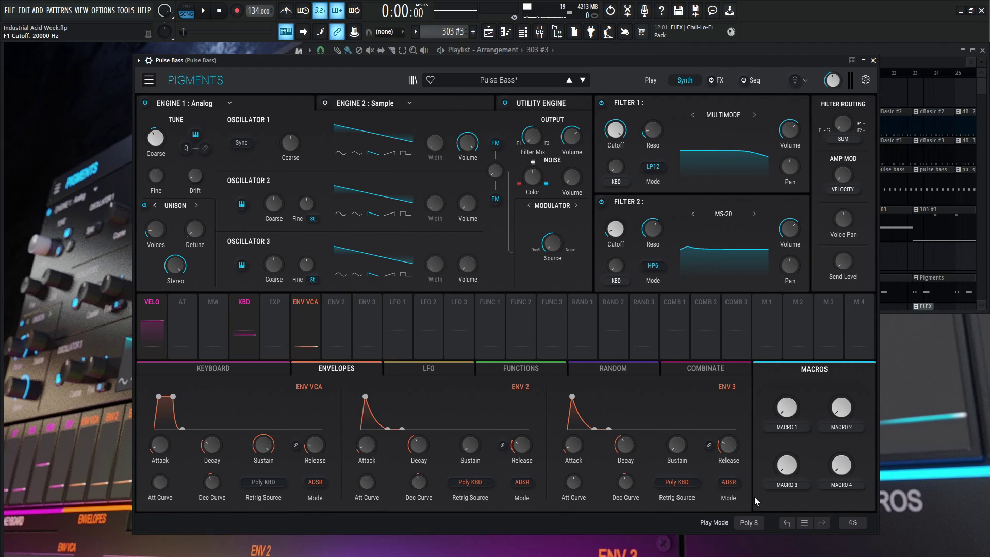
{"action": "left_click", "coordinate": [785, 522]}
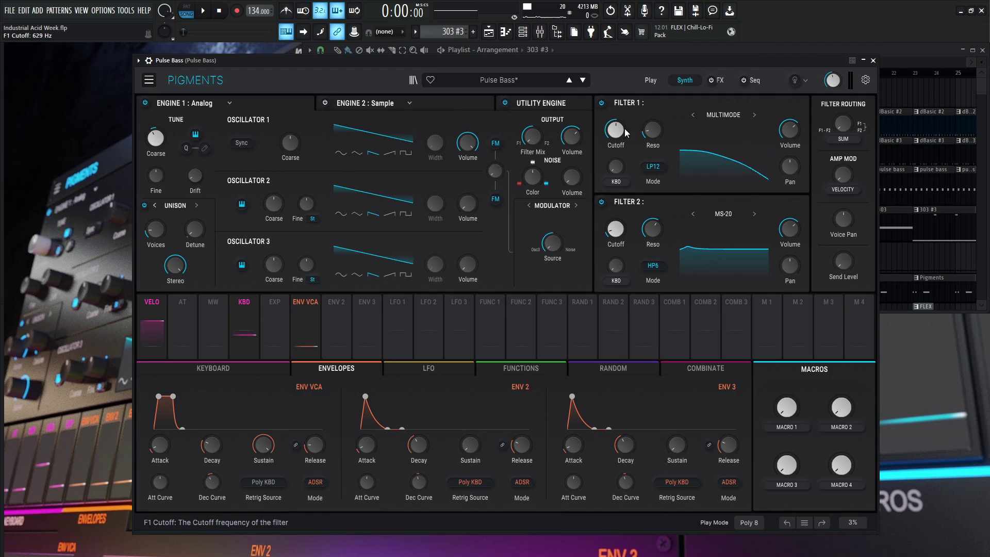
{"action": "mouse_move", "coordinate": [615, 133]}
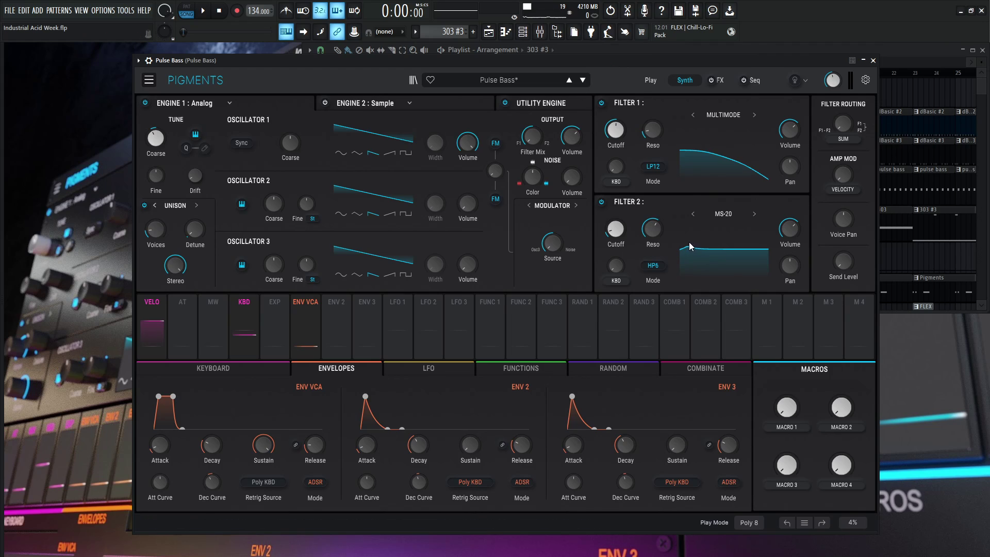
{"action": "mouse_move", "coordinate": [655, 231]}
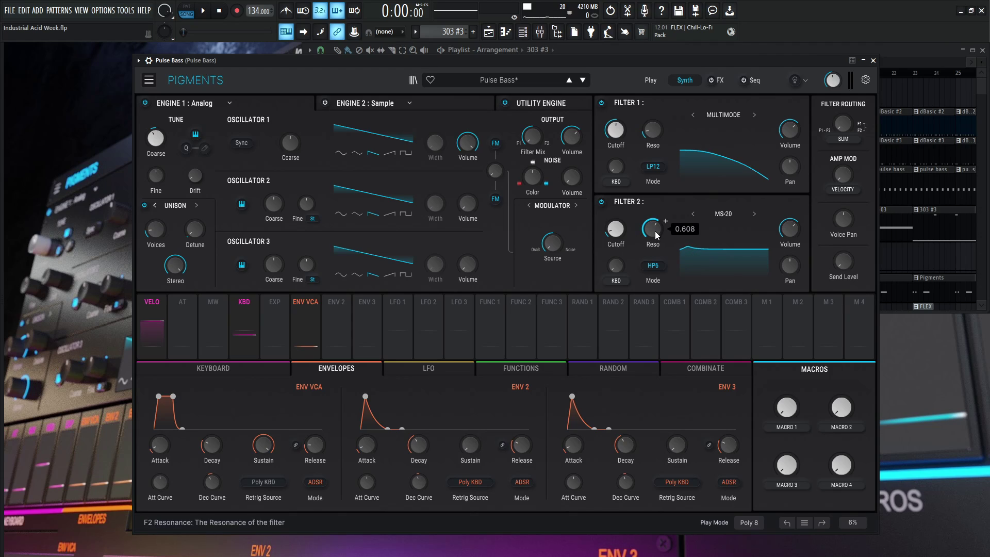
{"action": "mouse_move", "coordinate": [614, 231]}
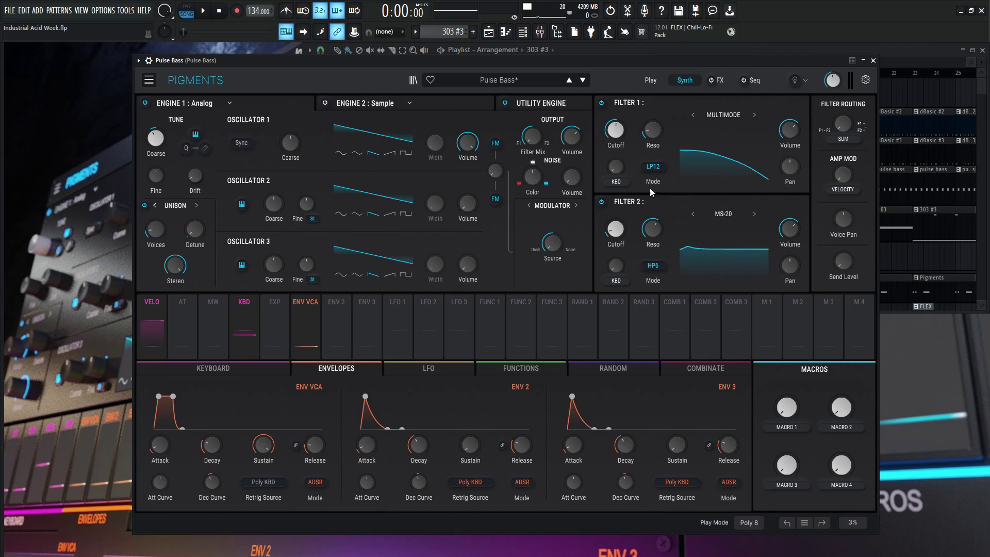
{"action": "left_click", "coordinate": [601, 202]}
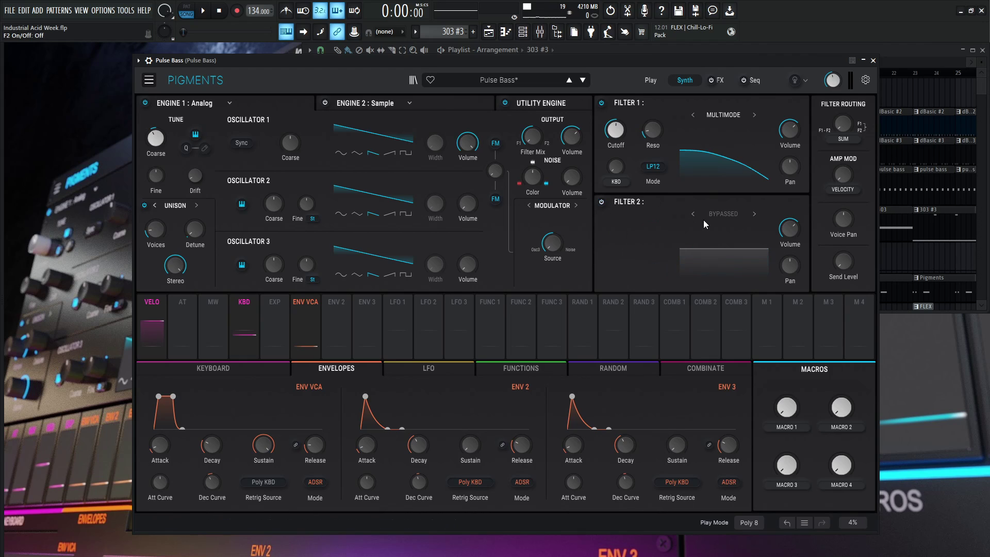
{"action": "key", "text": "space"}
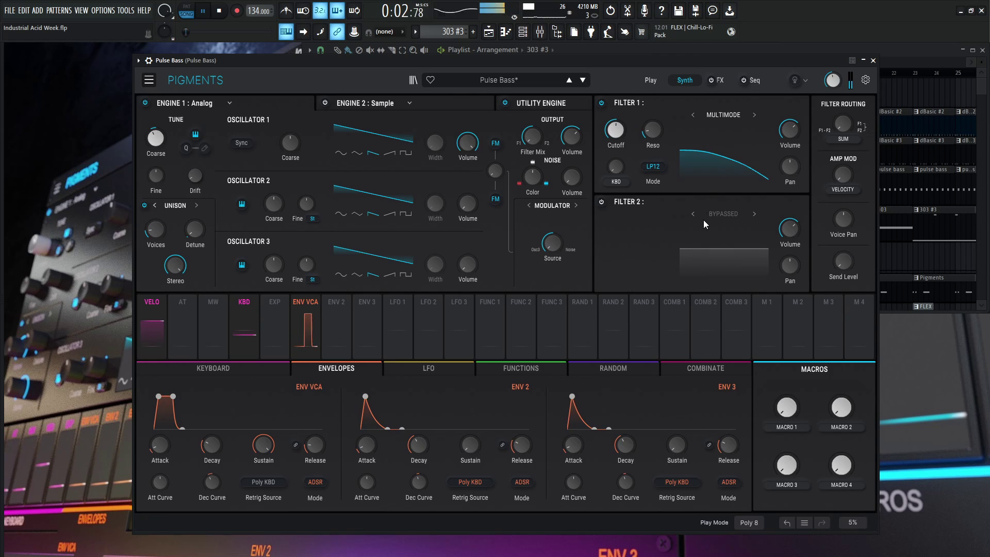
{"action": "key", "text": "space"}
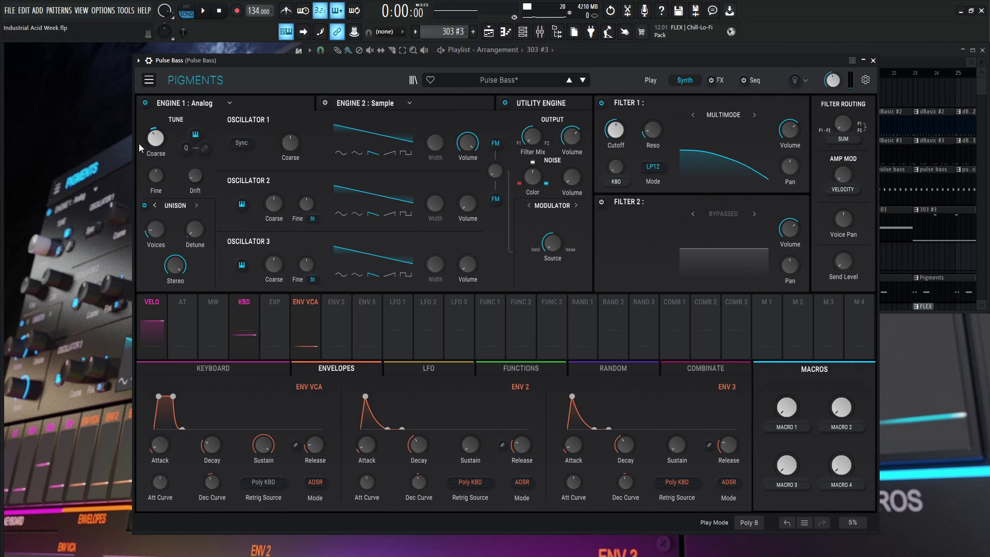
{"action": "mouse_move", "coordinate": [157, 144]}
{"action": "key", "text": "space"}
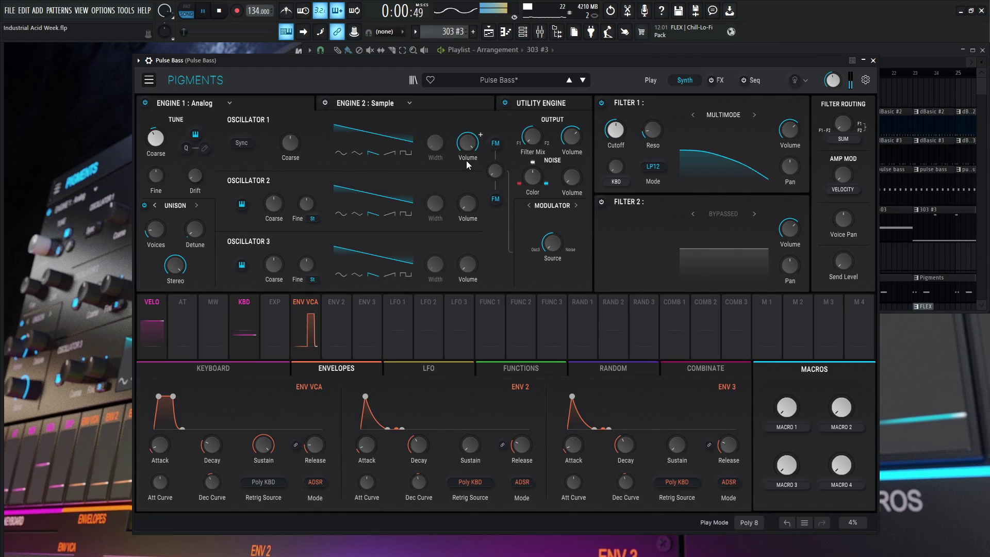
{"action": "key", "text": "space"}
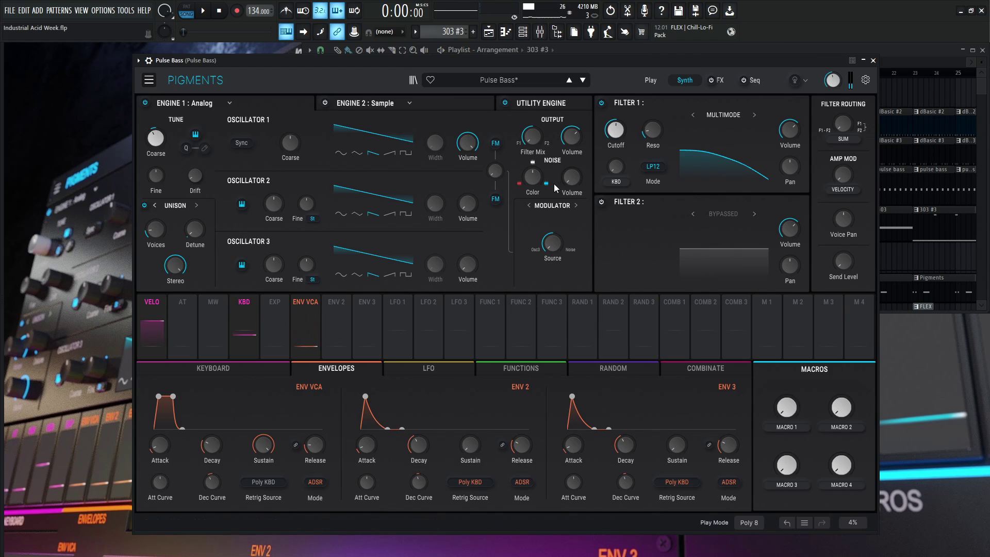
{"action": "key", "text": "space"}
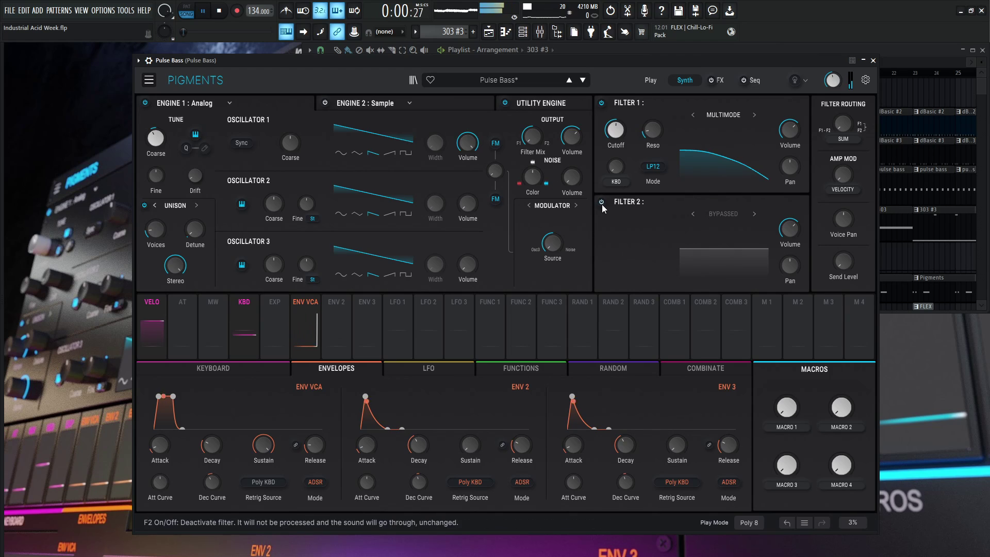
{"action": "left_click", "coordinate": [602, 203]}
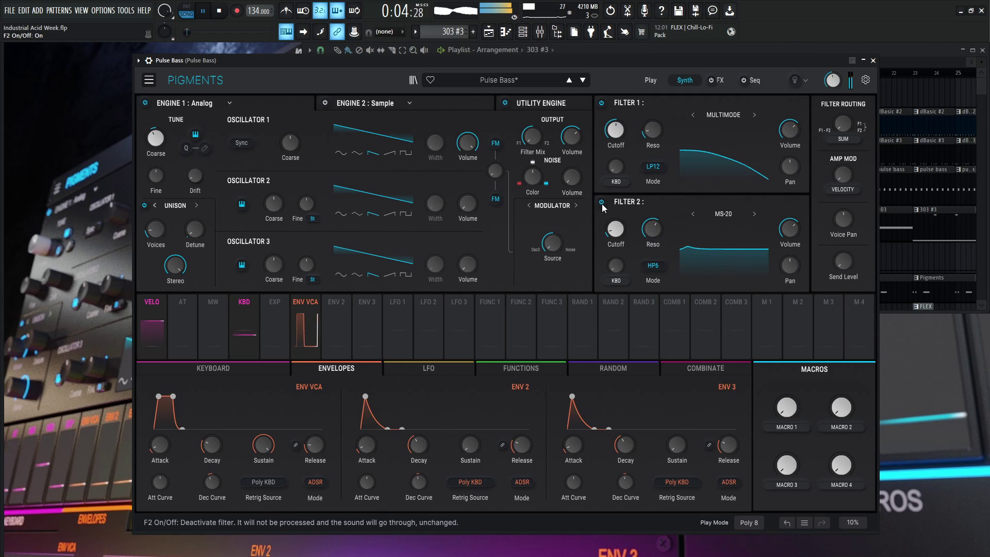
{"action": "key", "text": "space"}
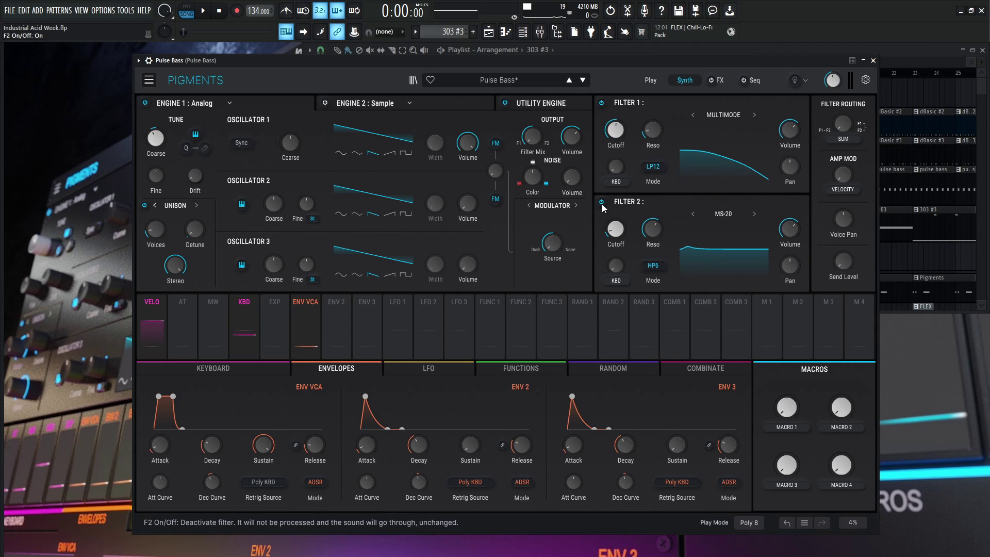
{"action": "key", "text": "space"}
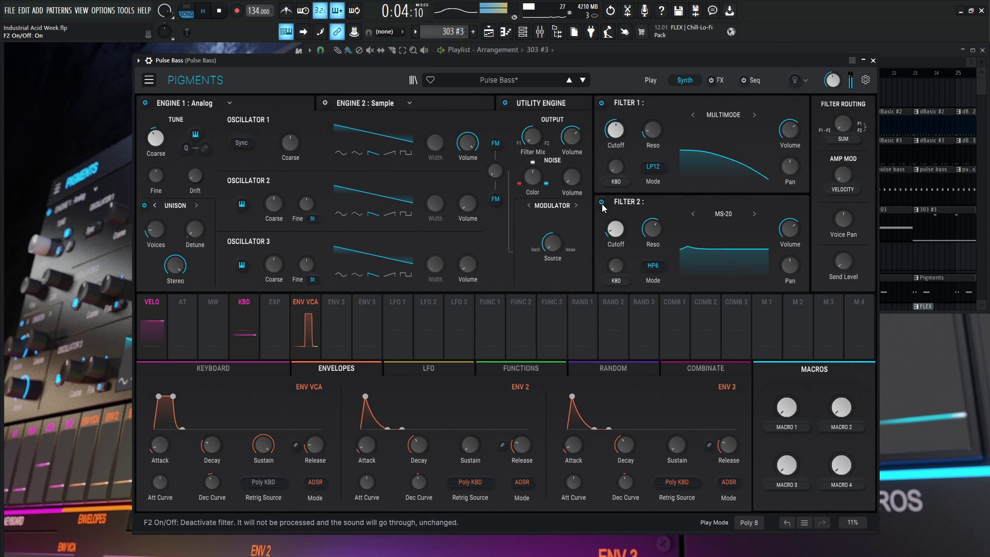
{"action": "key", "text": "space"}
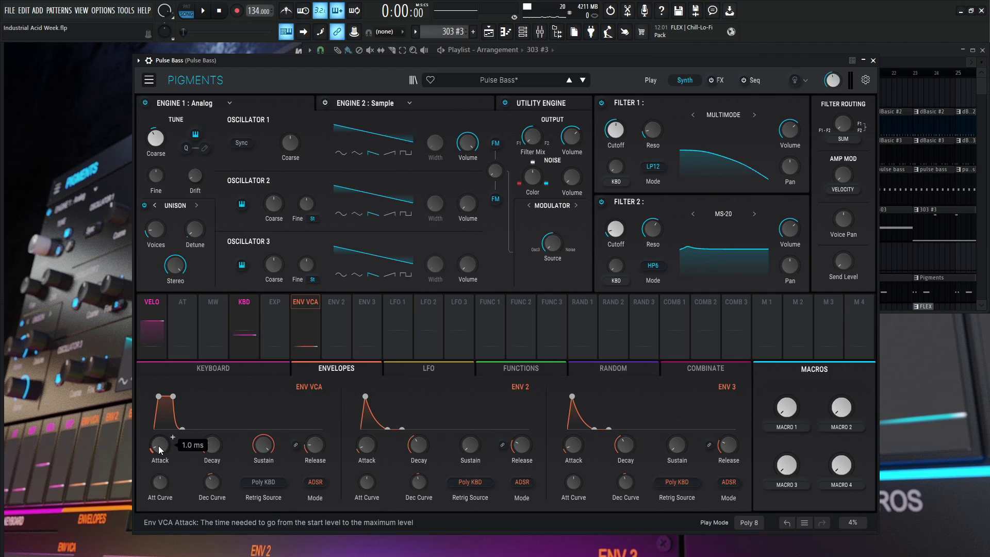
{"action": "mouse_move", "coordinate": [215, 448]}
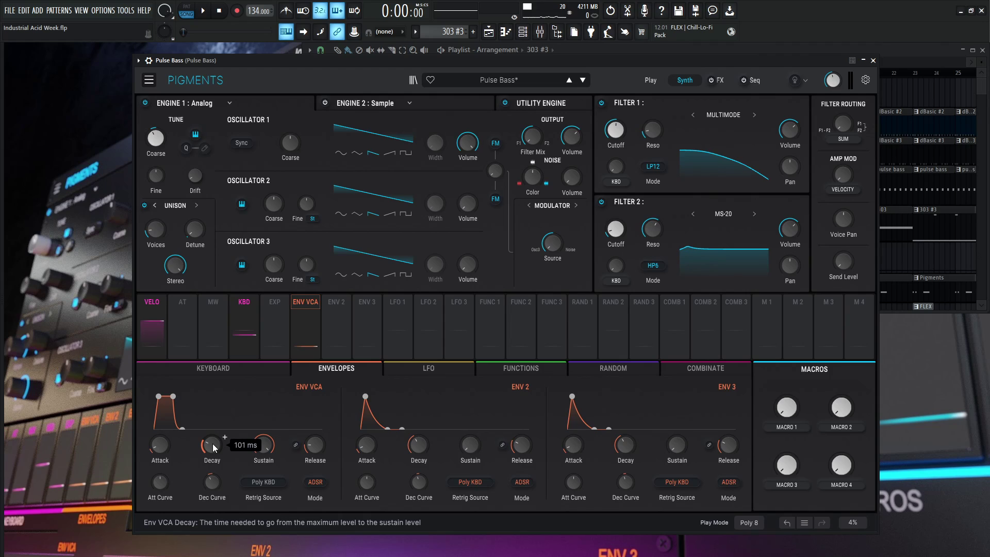
{"action": "mouse_move", "coordinate": [267, 451]}
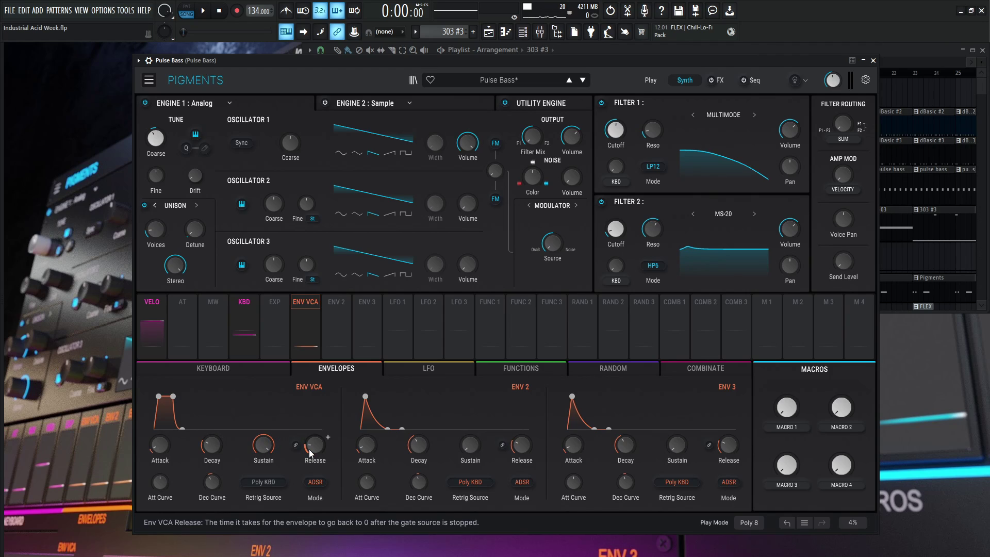
{"action": "mouse_move", "coordinate": [309, 452]}
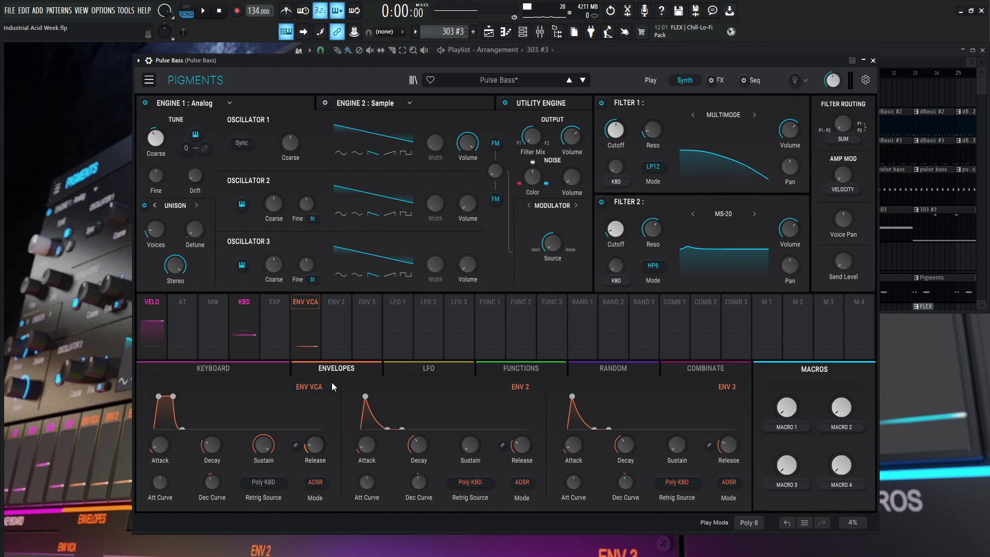
Step: On the FX page, bypass Distortion, Reverb and Tape Echo, then play the dry bass
{"action": "left_click", "coordinate": [721, 81]}
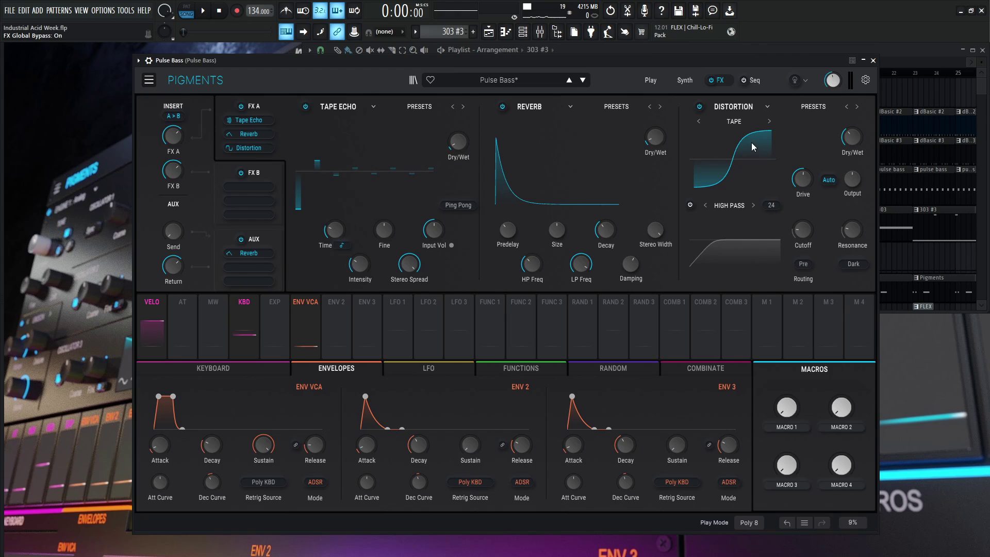
{"action": "left_click", "coordinate": [699, 106]}
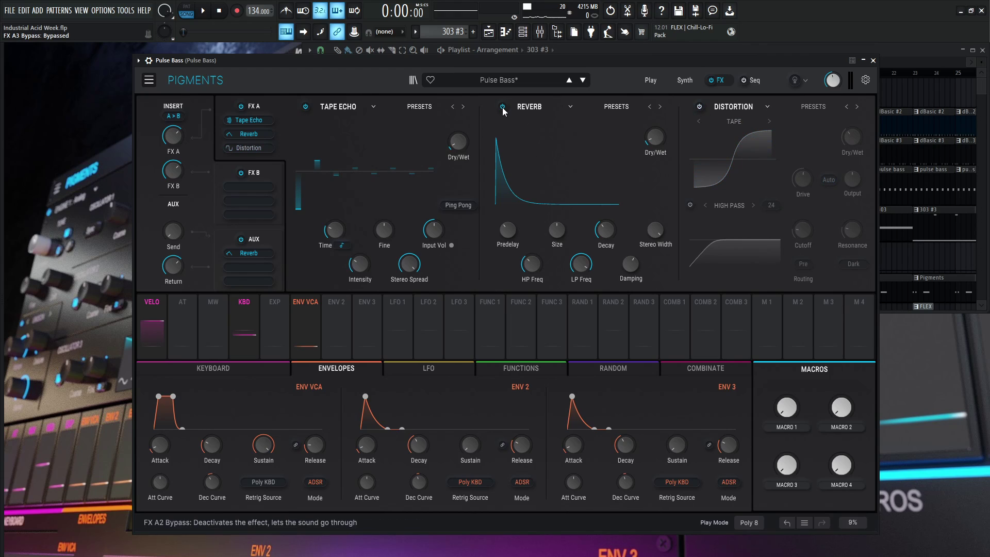
{"action": "left_click", "coordinate": [502, 106]}
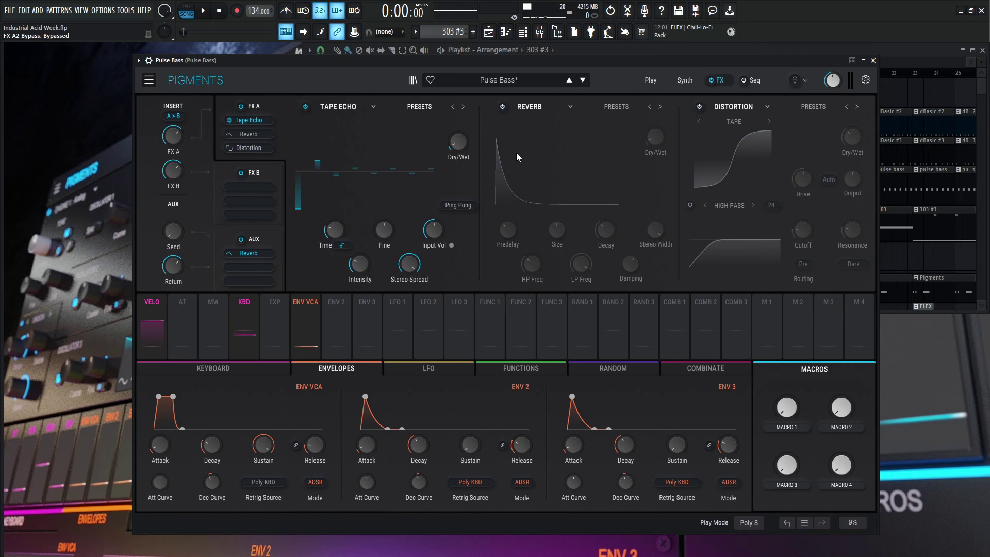
{"action": "left_click", "coordinate": [305, 106]}
{"action": "key", "text": "space"}
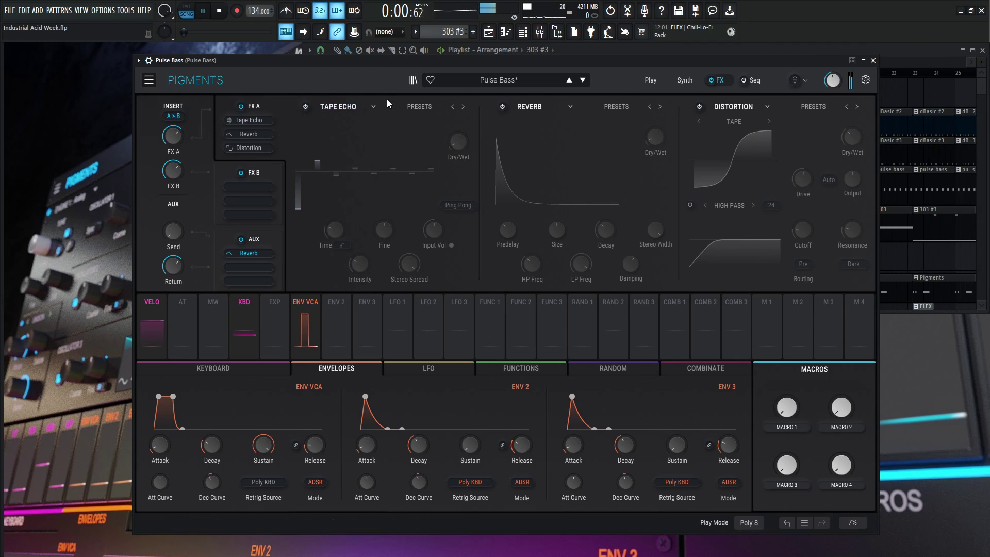
{"action": "key", "text": "space"}
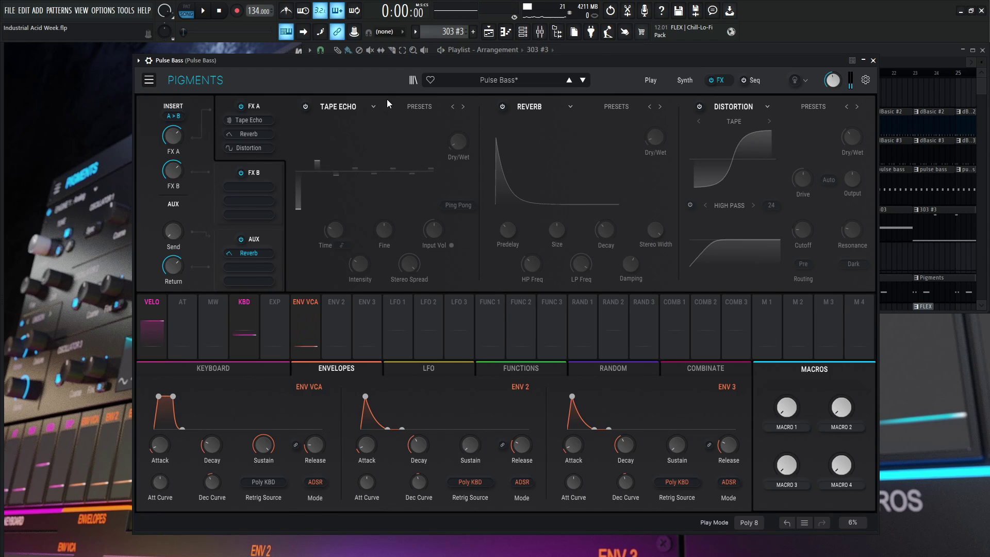
Step: Turn Tape Echo back on and review its knob settings
{"action": "left_click", "coordinate": [306, 106]}
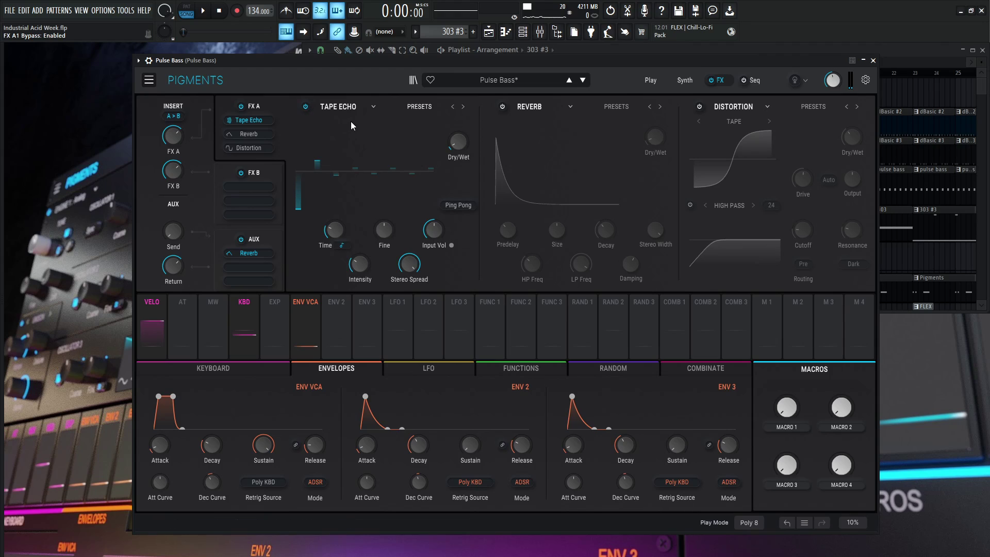
{"action": "mouse_move", "coordinate": [460, 143]}
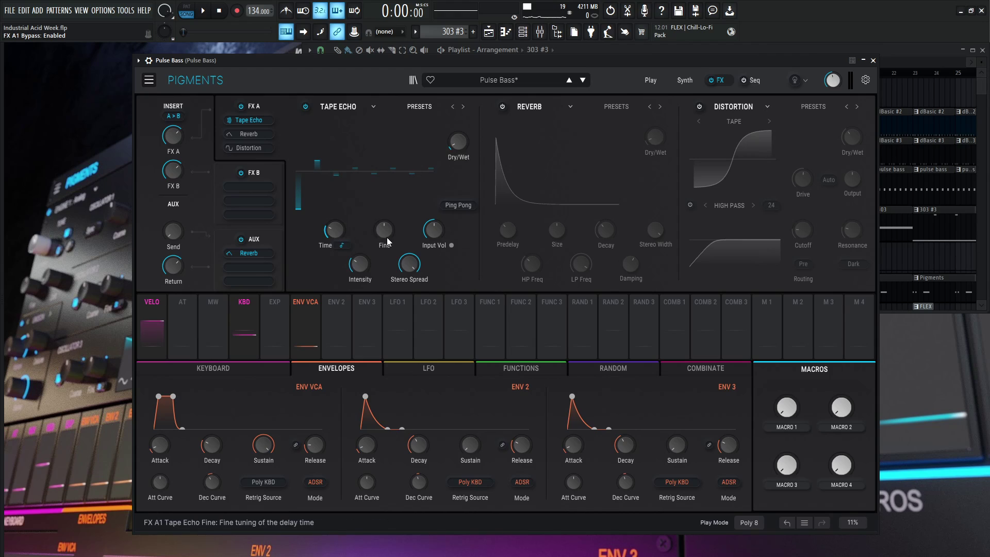
{"action": "mouse_move", "coordinate": [428, 234]}
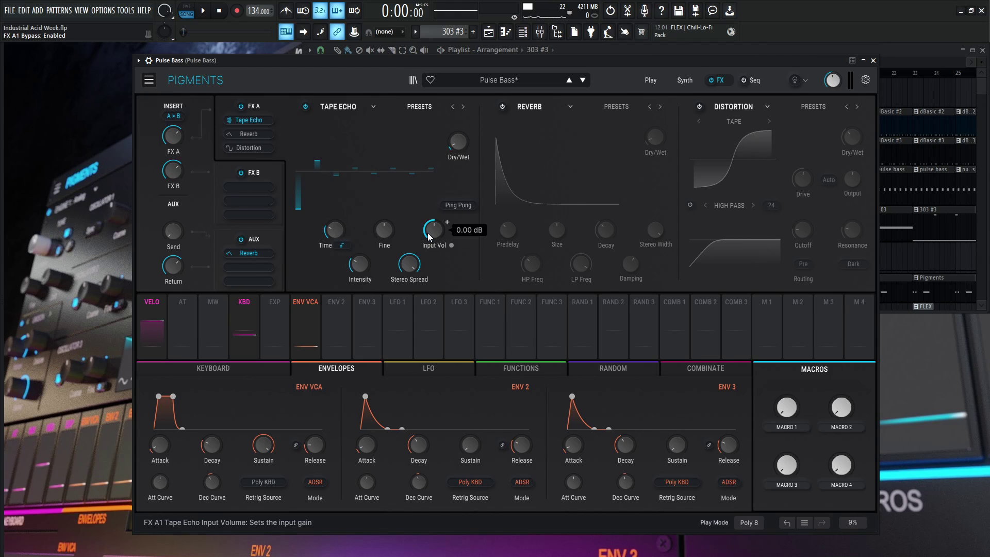
{"action": "mouse_move", "coordinate": [355, 268]}
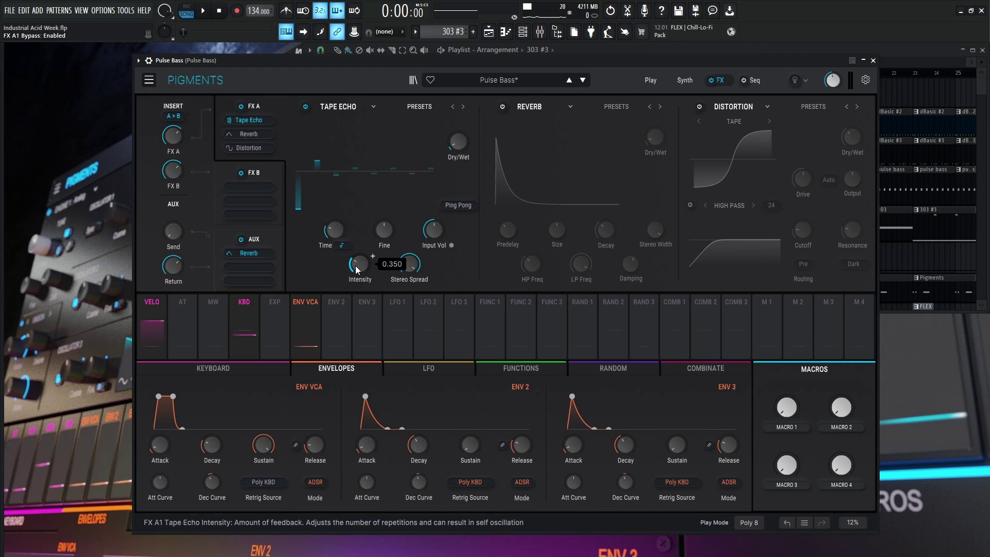
{"action": "mouse_move", "coordinate": [404, 270]}
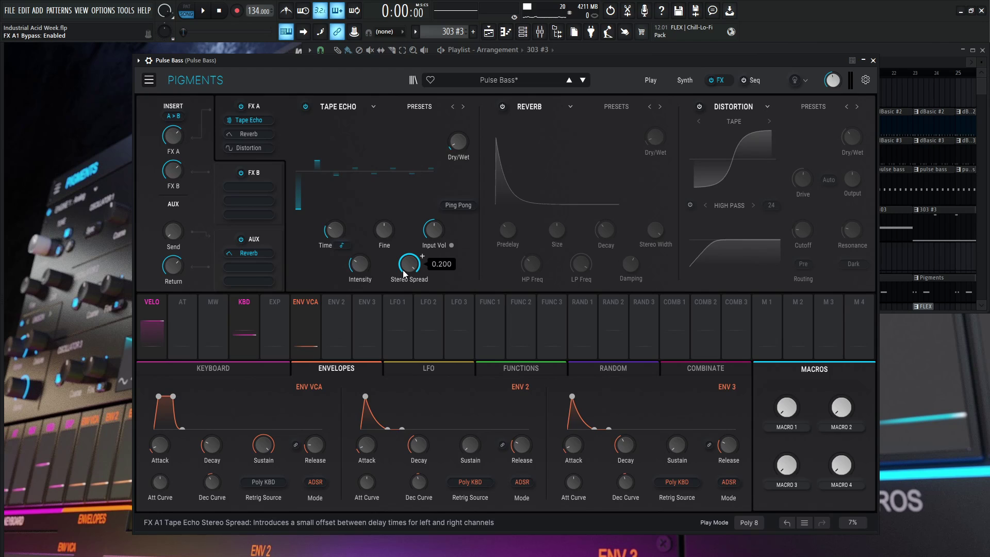
Step: During playback, switch Tape Echo off and back on to compare, then stop
{"action": "key", "text": "space"}
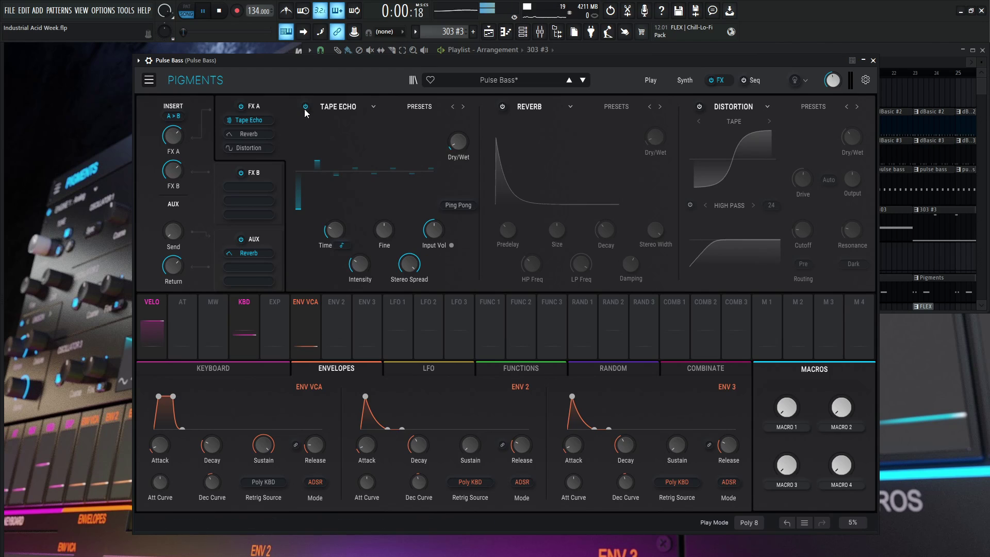
{"action": "left_click", "coordinate": [306, 107]}
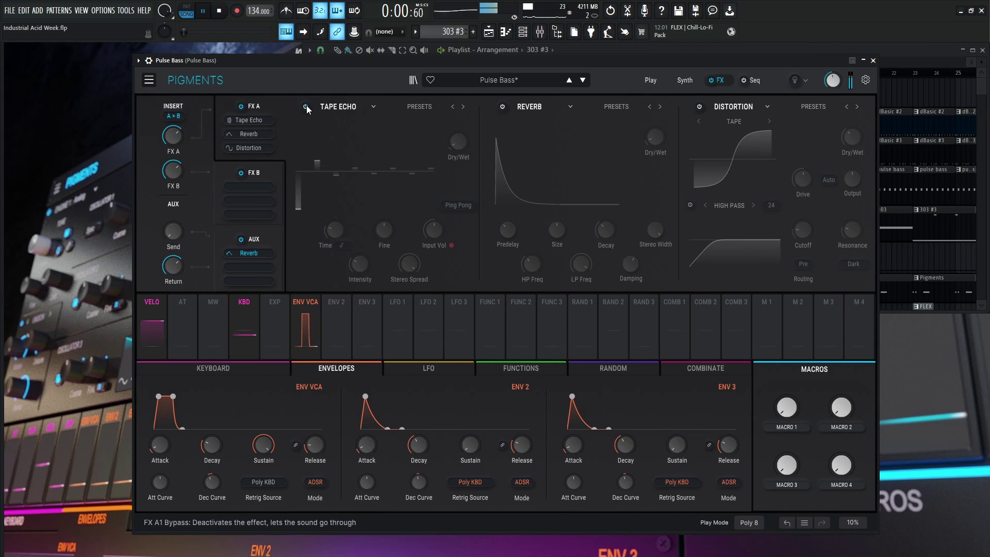
{"action": "left_click", "coordinate": [306, 107]}
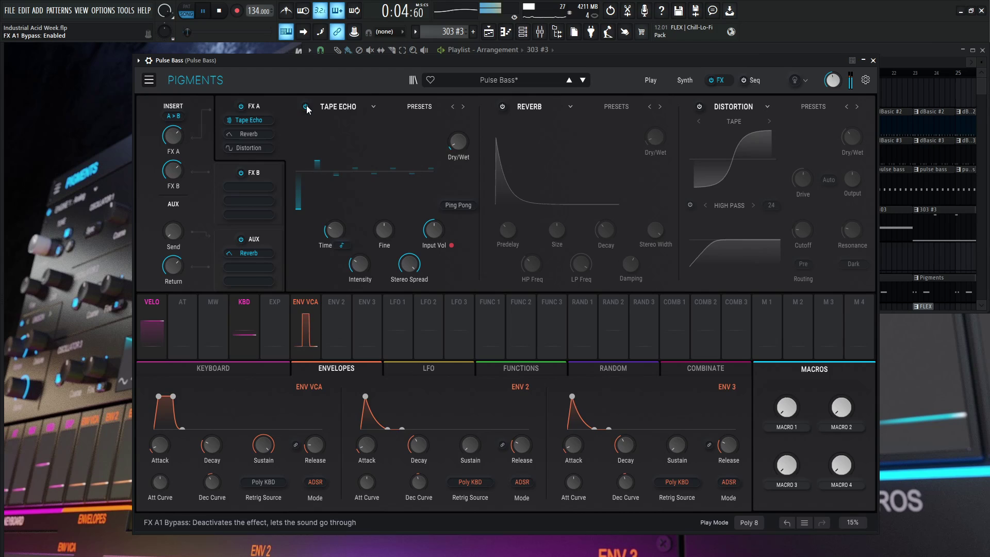
{"action": "key", "text": "space"}
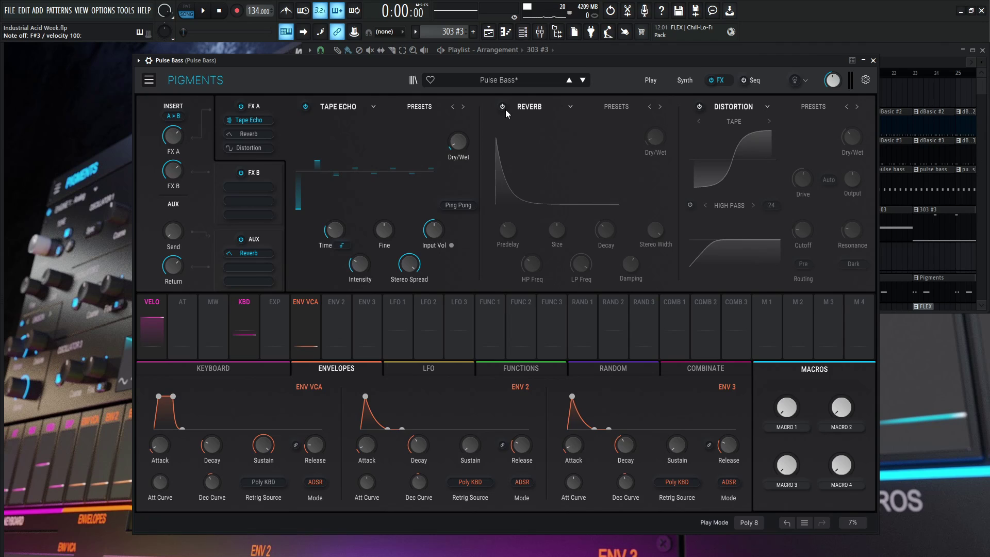
{"action": "key", "text": "space"}
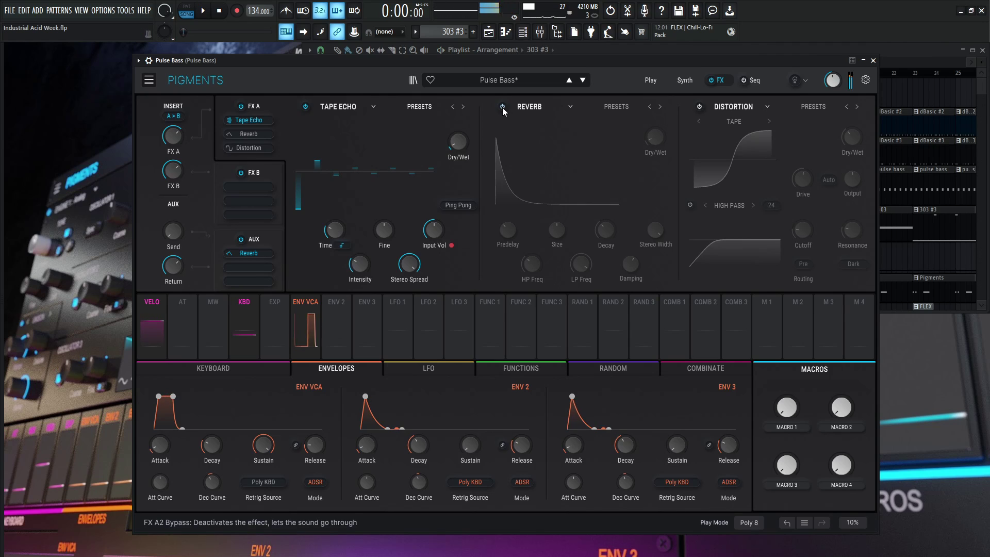
{"action": "left_click", "coordinate": [503, 107]}
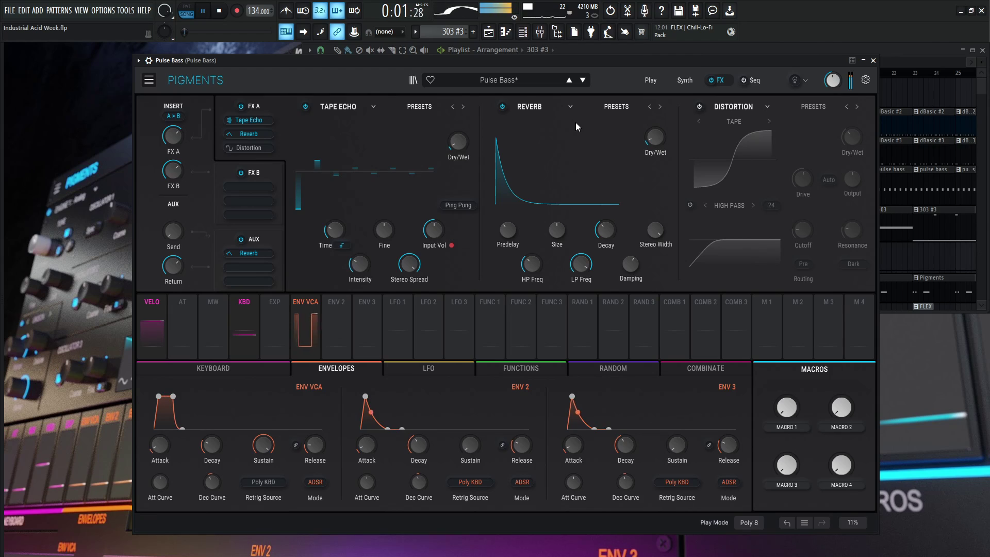
{"action": "key", "text": "space"}
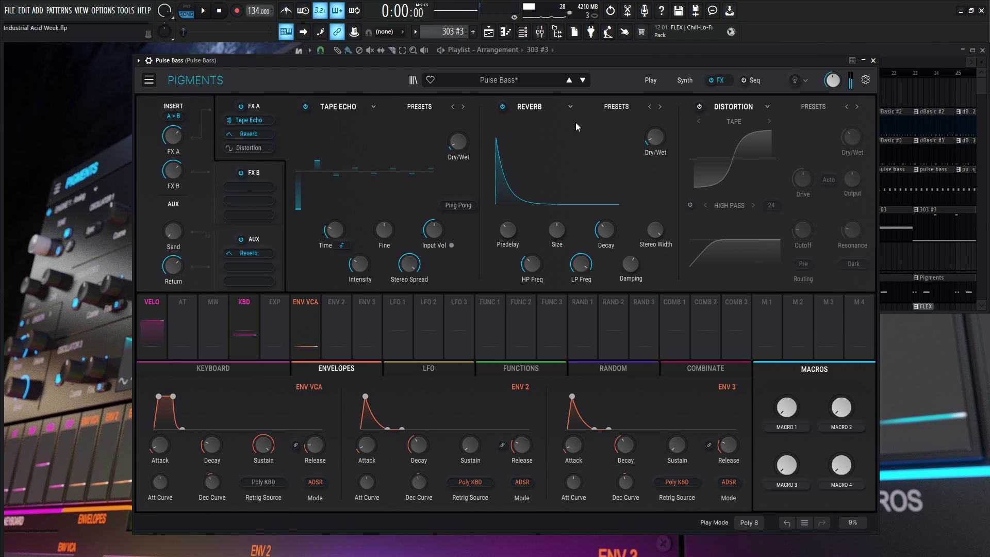
{"action": "mouse_move", "coordinate": [654, 138]}
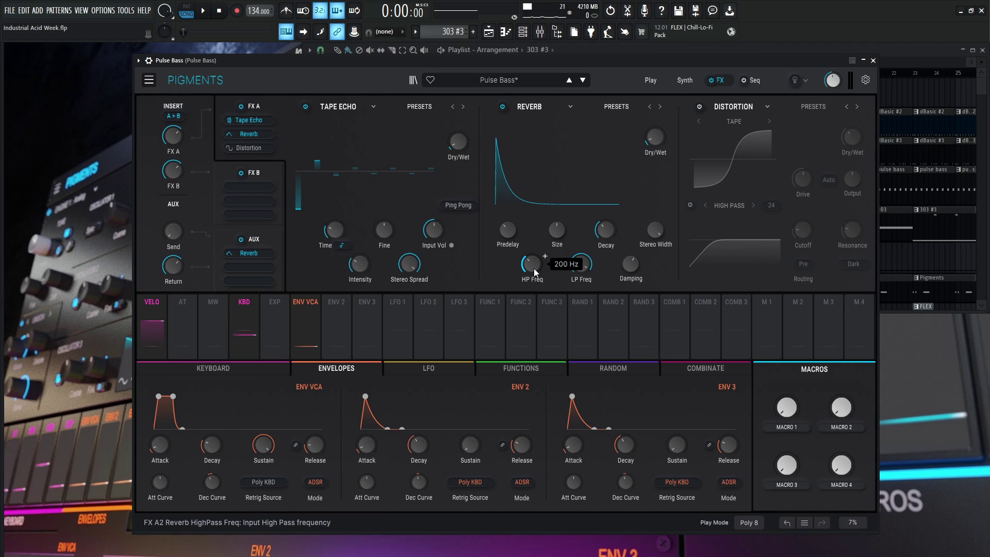
{"action": "key", "text": "space"}
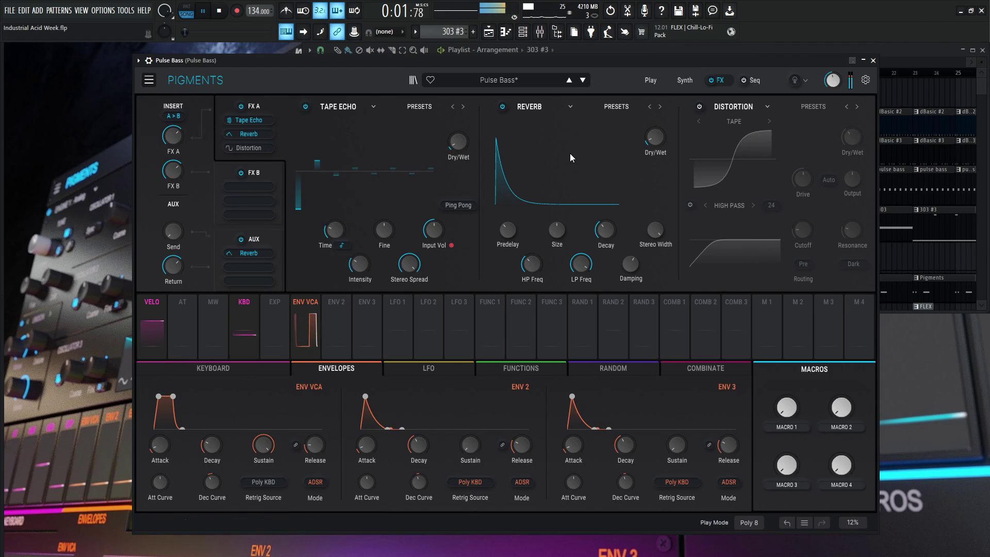
{"action": "key", "text": "space"}
{"action": "mouse_move", "coordinate": [505, 235]}
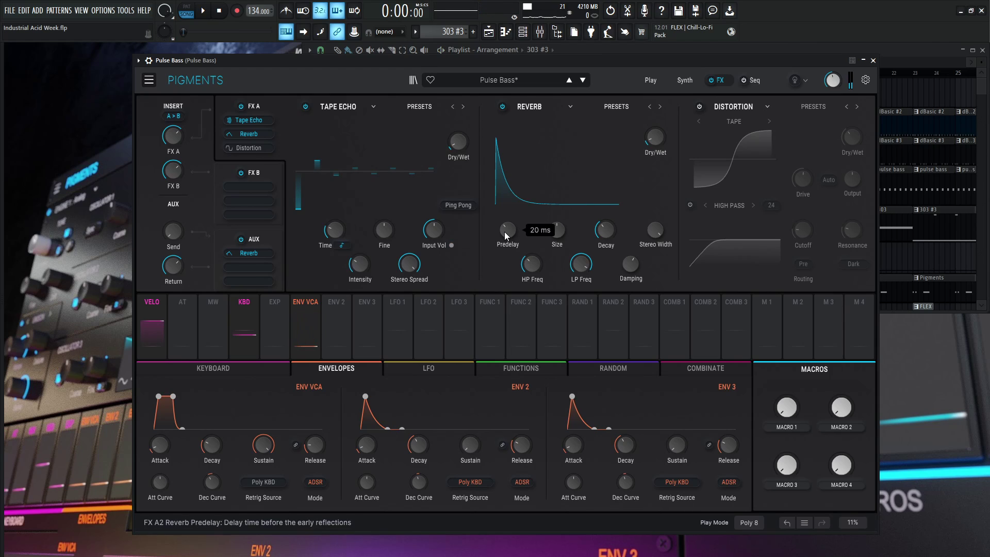
{"action": "mouse_move", "coordinate": [561, 228]}
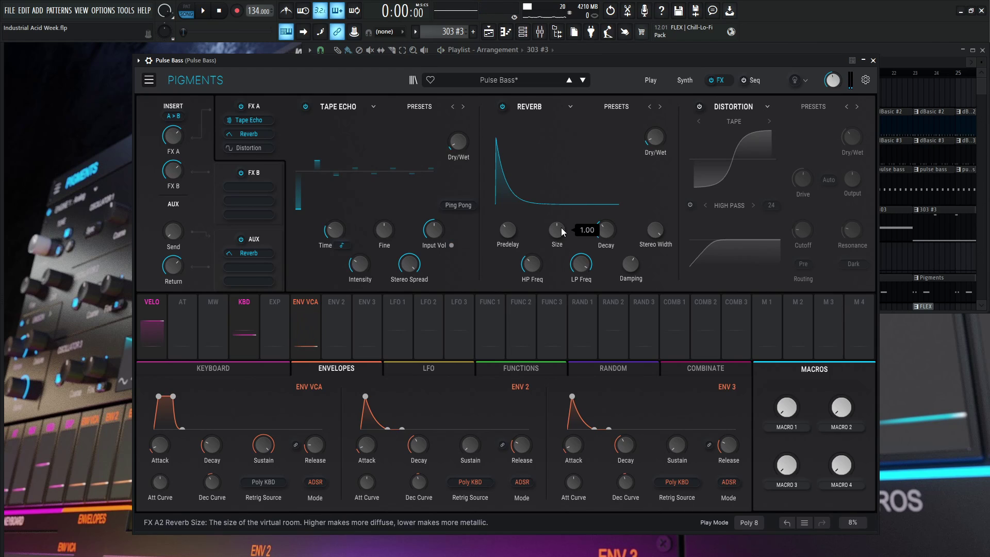
{"action": "mouse_move", "coordinate": [608, 230]}
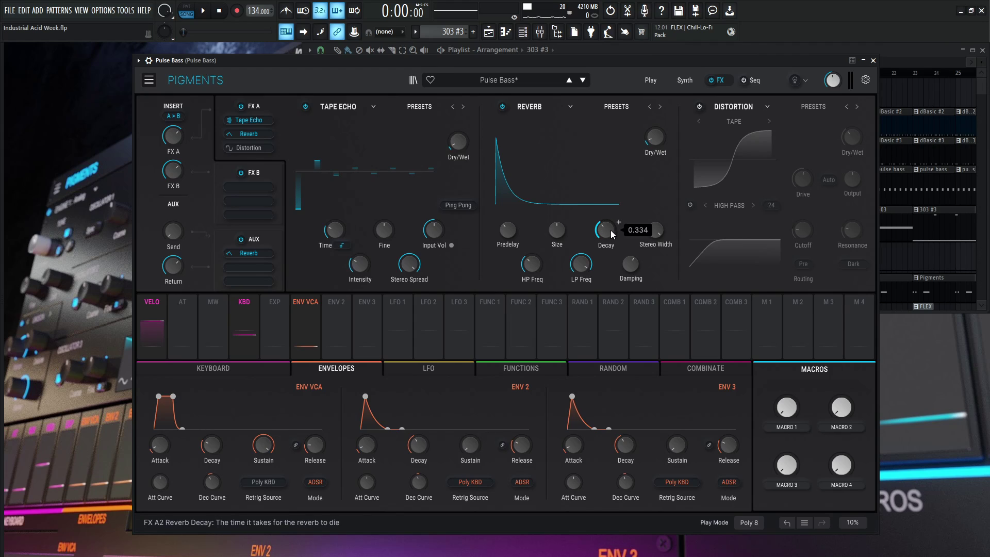
{"action": "mouse_move", "coordinate": [658, 232]}
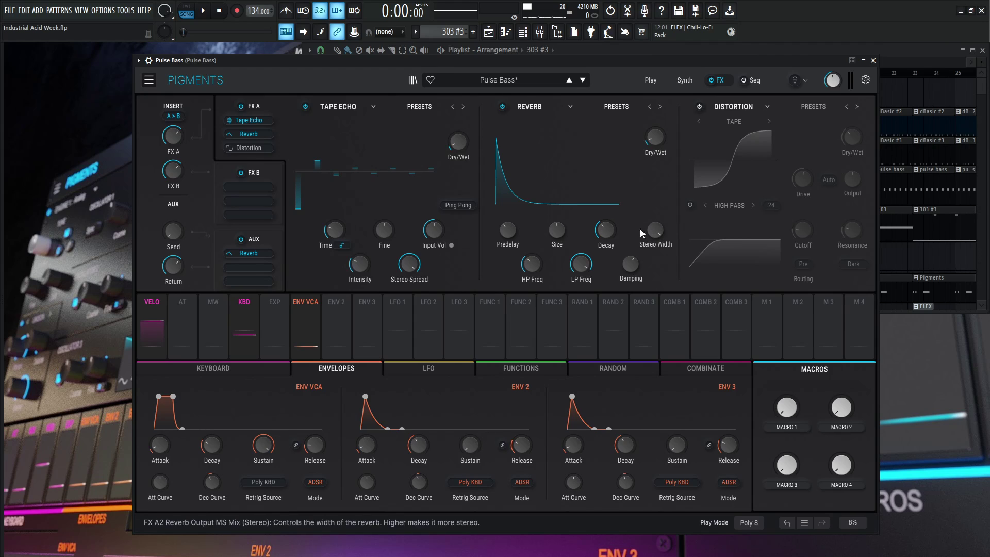
{"action": "mouse_move", "coordinate": [580, 270]}
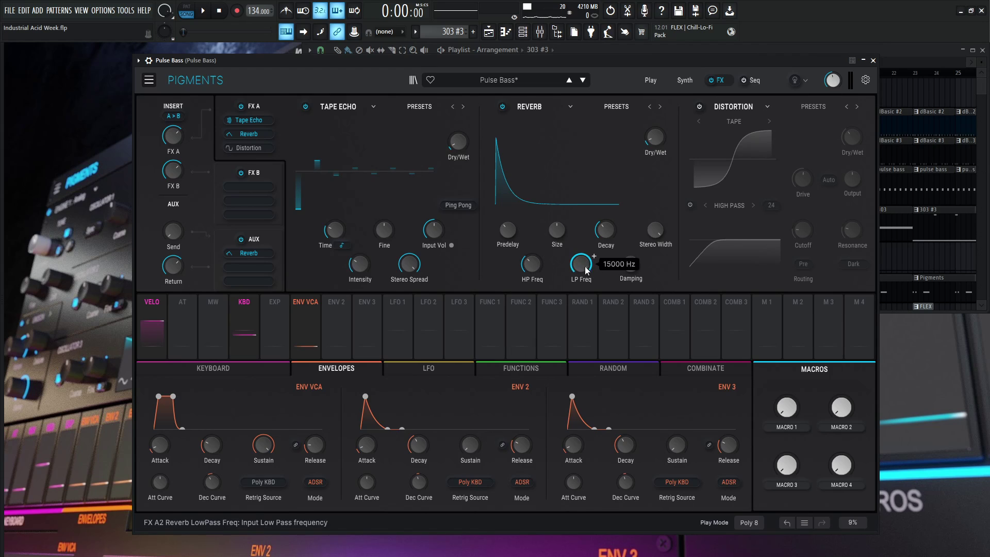
{"action": "mouse_move", "coordinate": [632, 265]}
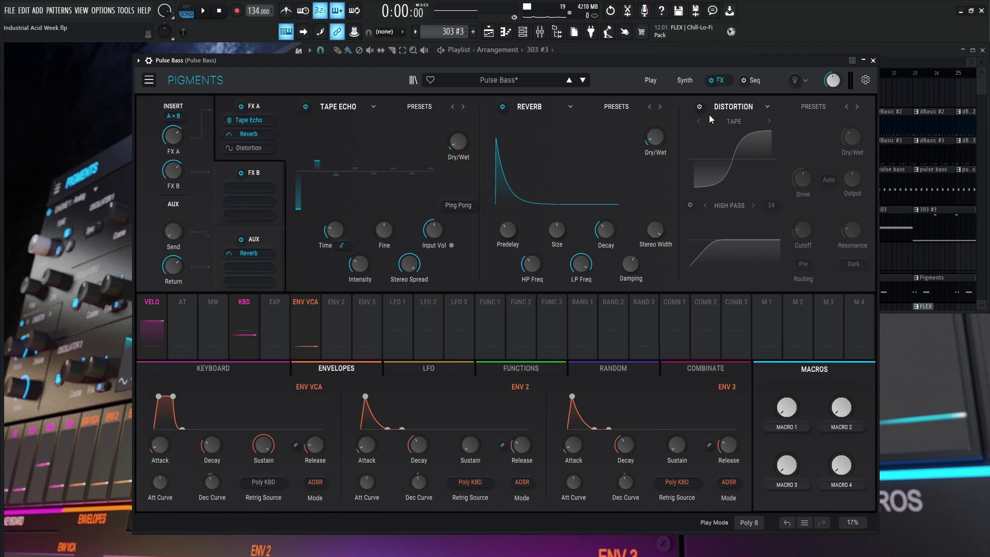
Step: Play the bass and switch on the Tape distortion effect
{"action": "key", "text": "space"}
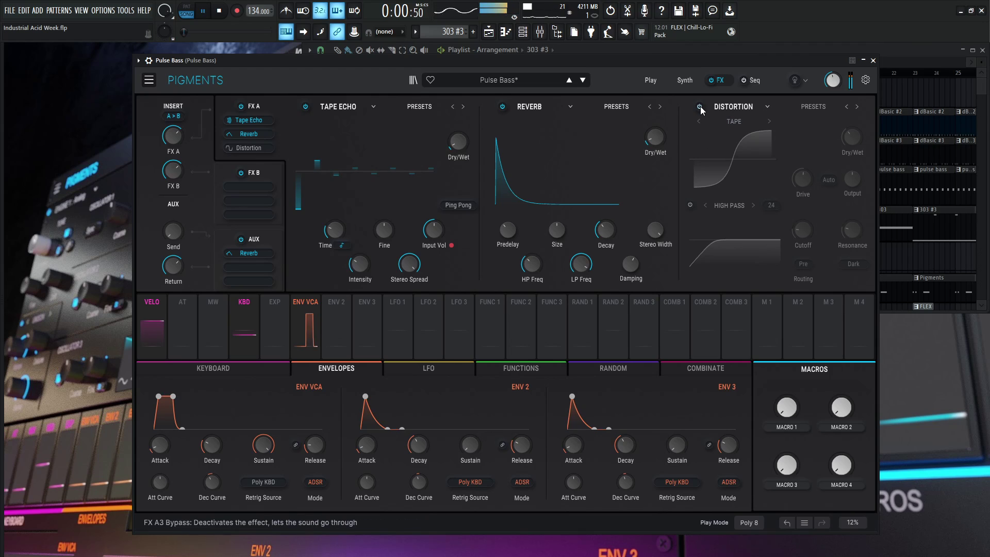
{"action": "left_click", "coordinate": [699, 107]}
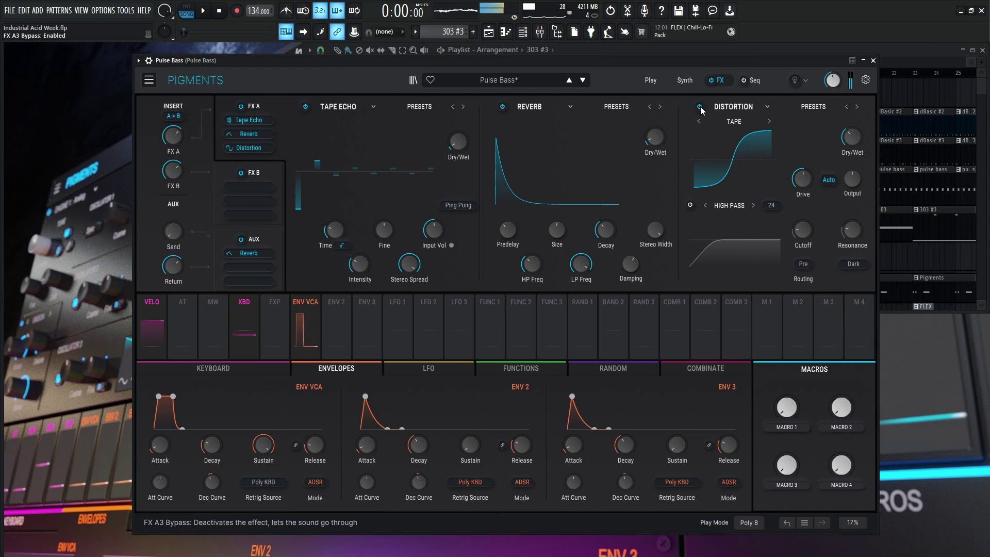
{"action": "key", "text": "space"}
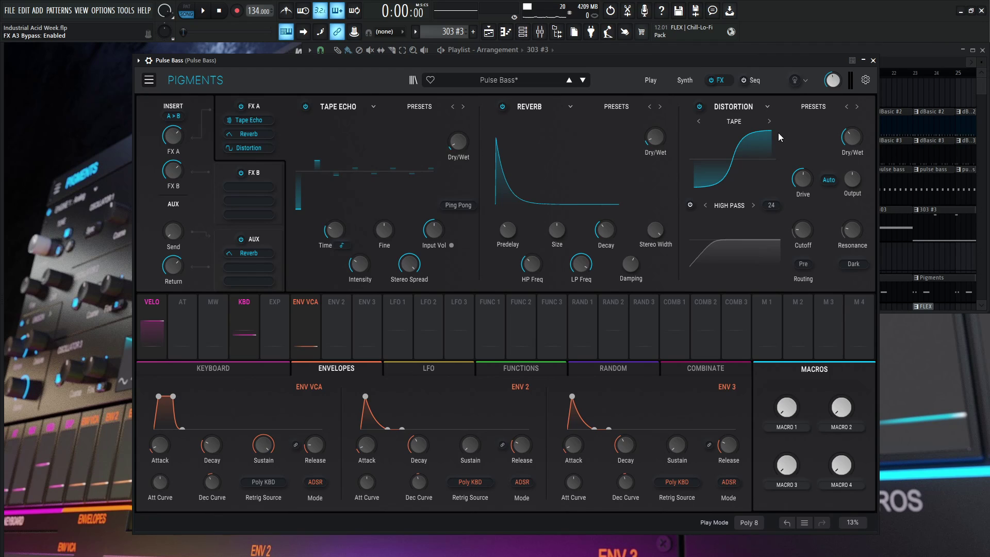
Step: Toggle the distortion during playback to compare, leaving it on at 24.7 dB drive, 36 % dry/wet
{"action": "left_click", "coordinate": [699, 107]}
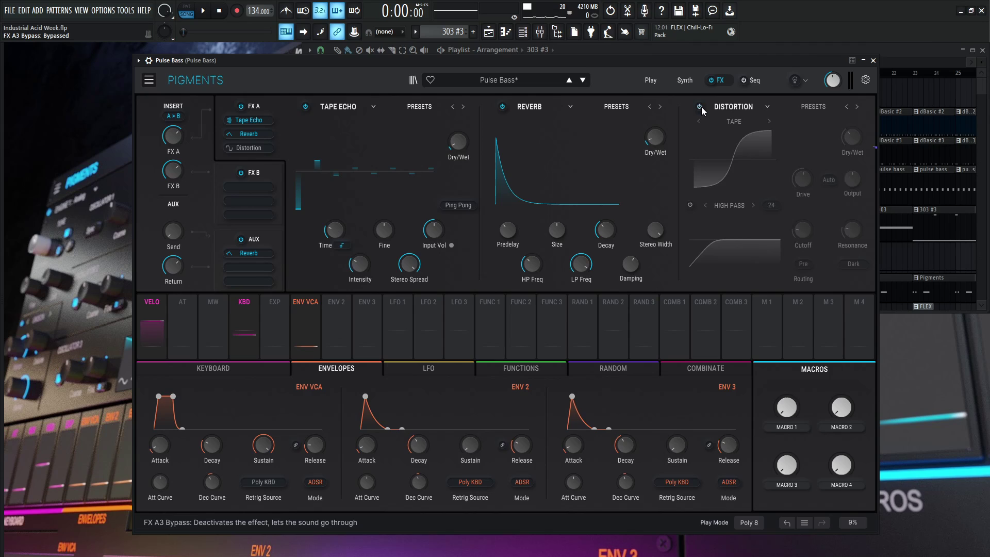
{"action": "key", "text": "space"}
{"action": "left_click", "coordinate": [700, 107]}
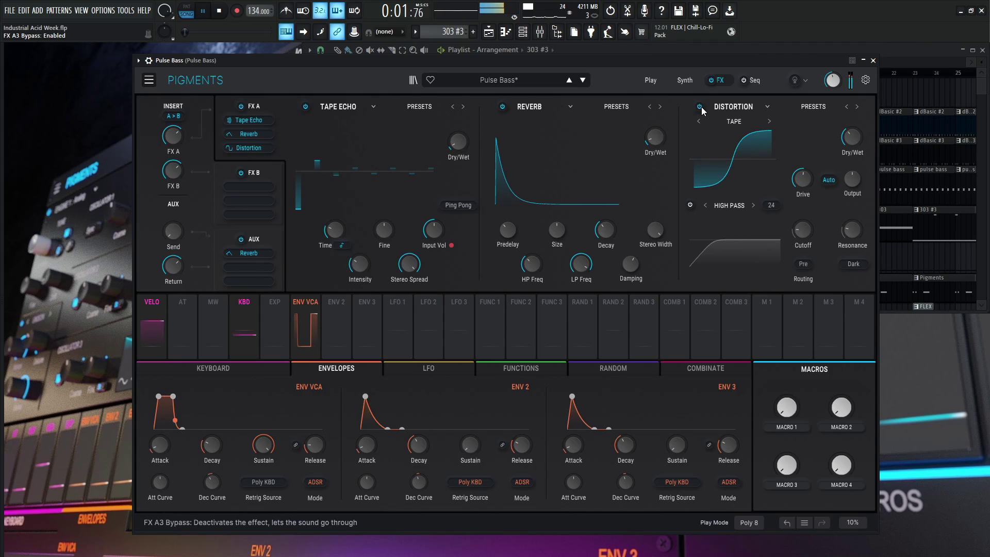
{"action": "left_click", "coordinate": [700, 107]}
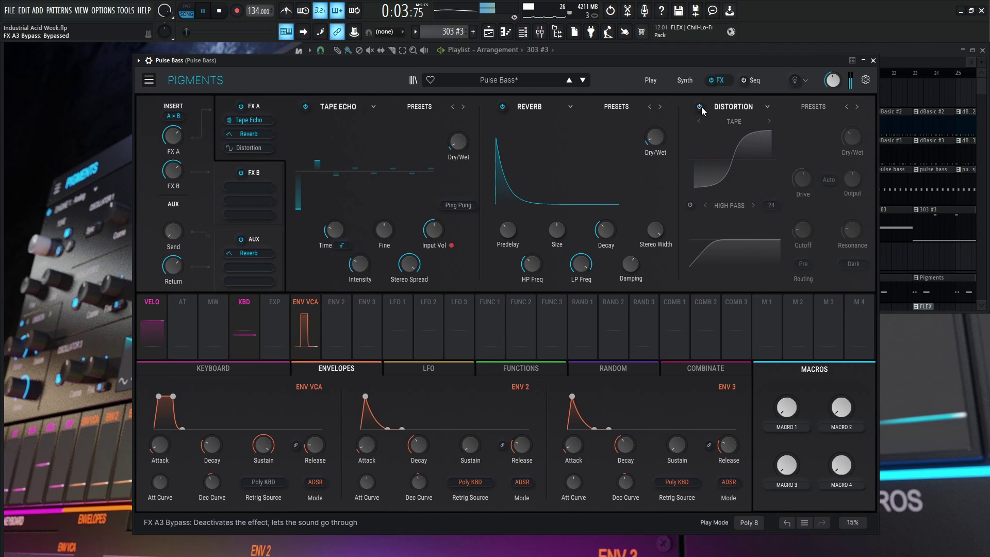
{"action": "left_click", "coordinate": [700, 106]}
{"action": "key", "text": "space"}
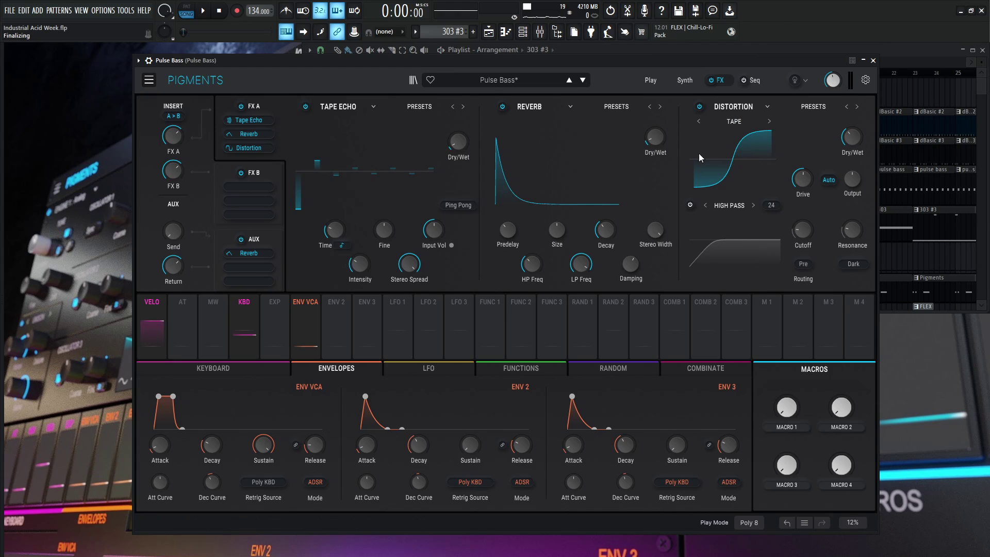
{"action": "mouse_move", "coordinate": [850, 140]}
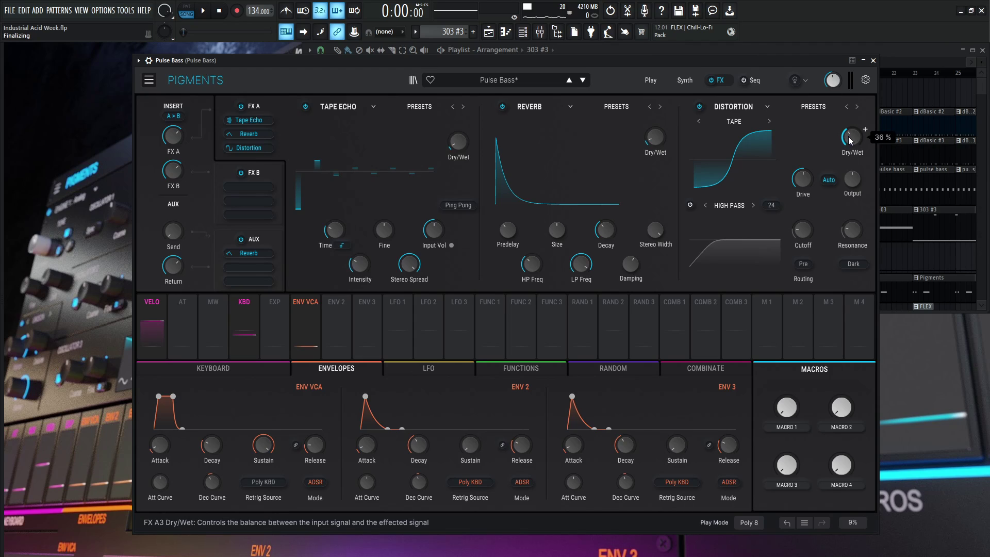
{"action": "mouse_move", "coordinate": [802, 188]}
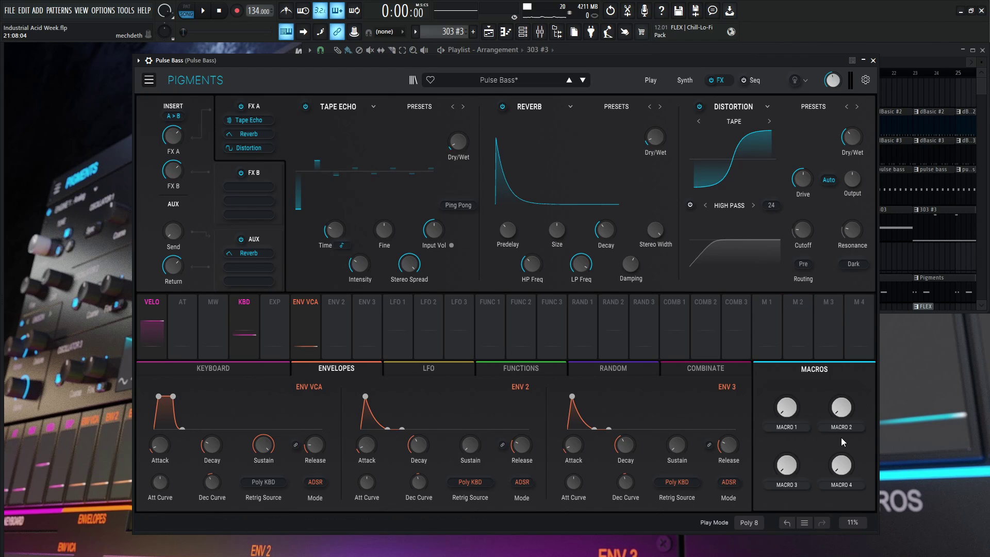
Step: Return Pigments to the Synth page, play and stop the patch, then bring the playlist forward
{"action": "left_click", "coordinate": [687, 80]}
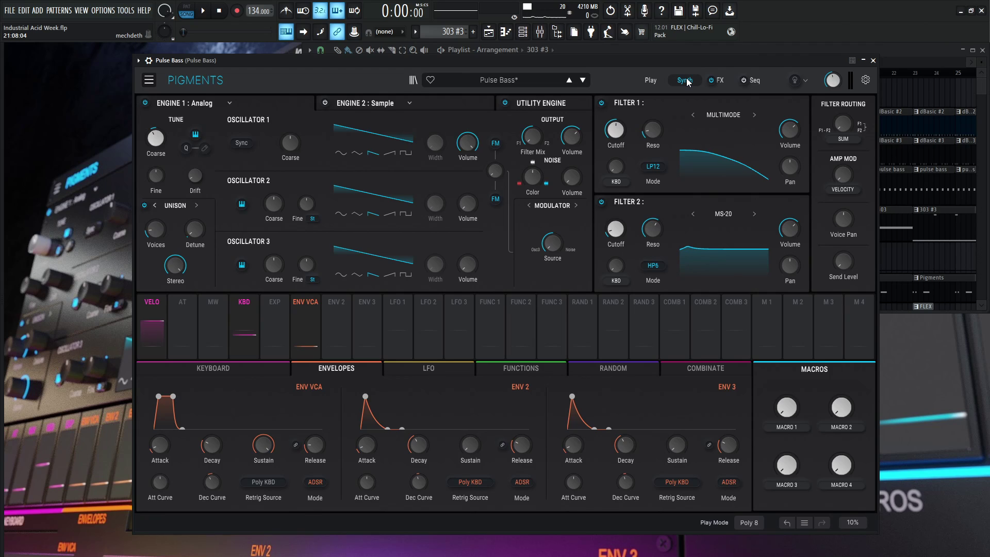
{"action": "key", "text": "space"}
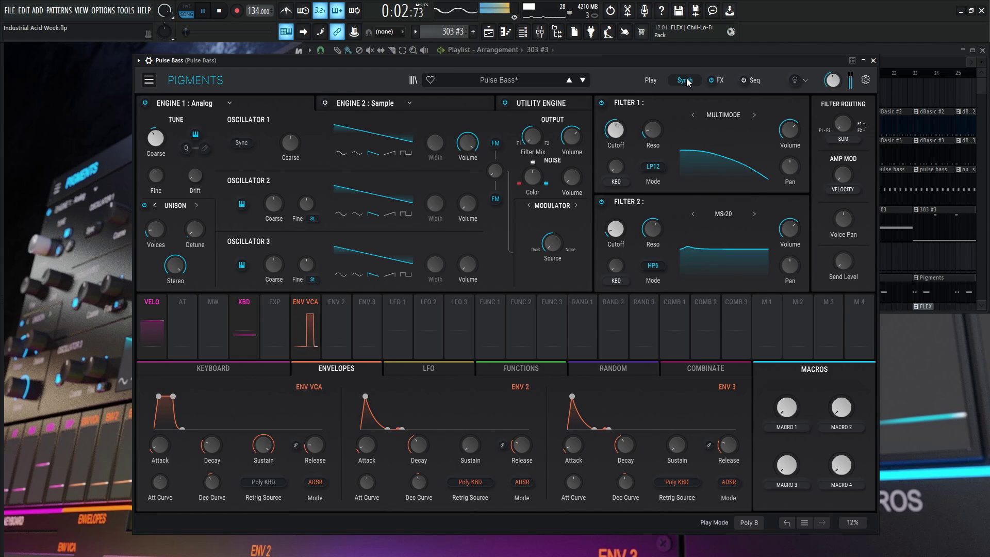
{"action": "key", "text": "space"}
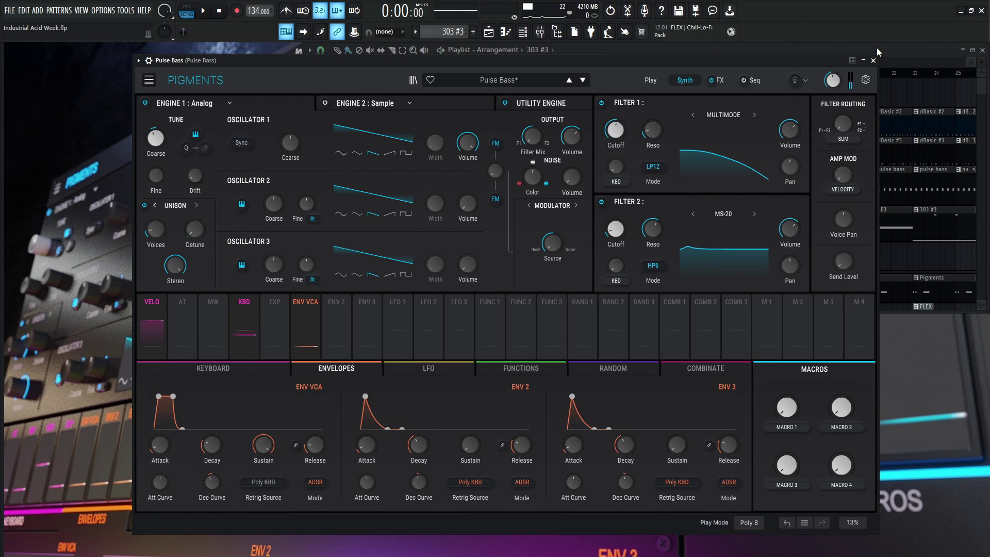
{"action": "left_click", "coordinate": [901, 54]}
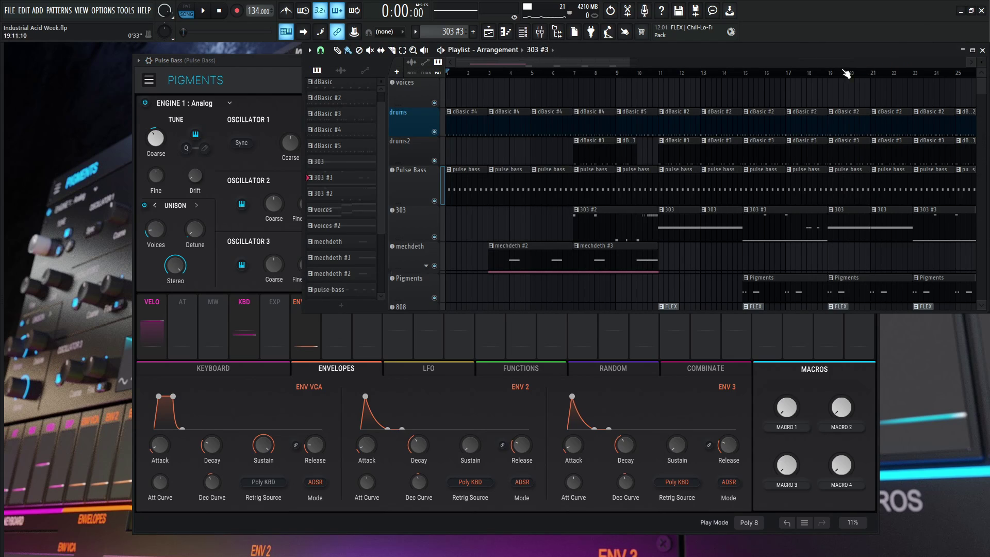
{"action": "left_click", "coordinate": [438, 205]}
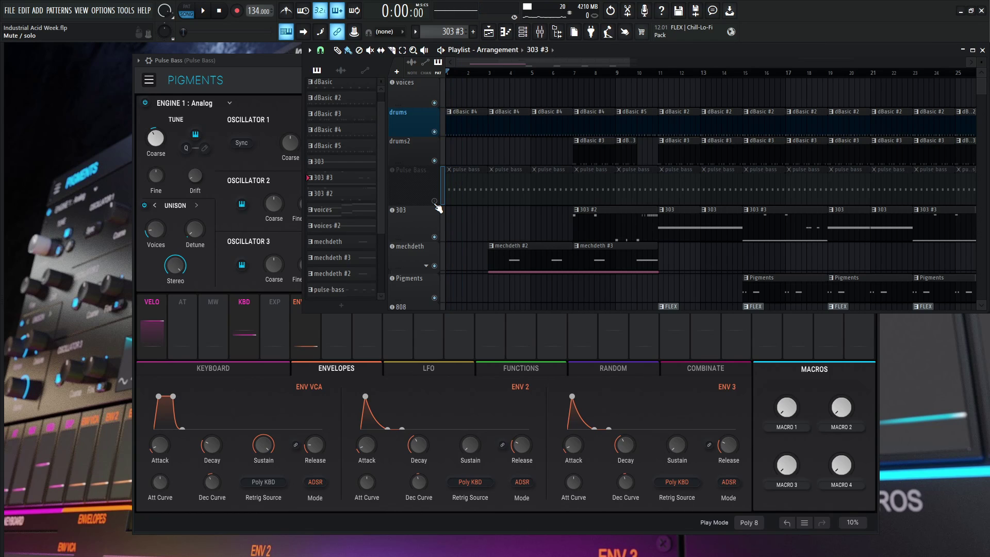
{"action": "key", "text": "space"}
{"action": "left_click", "coordinate": [438, 205]}
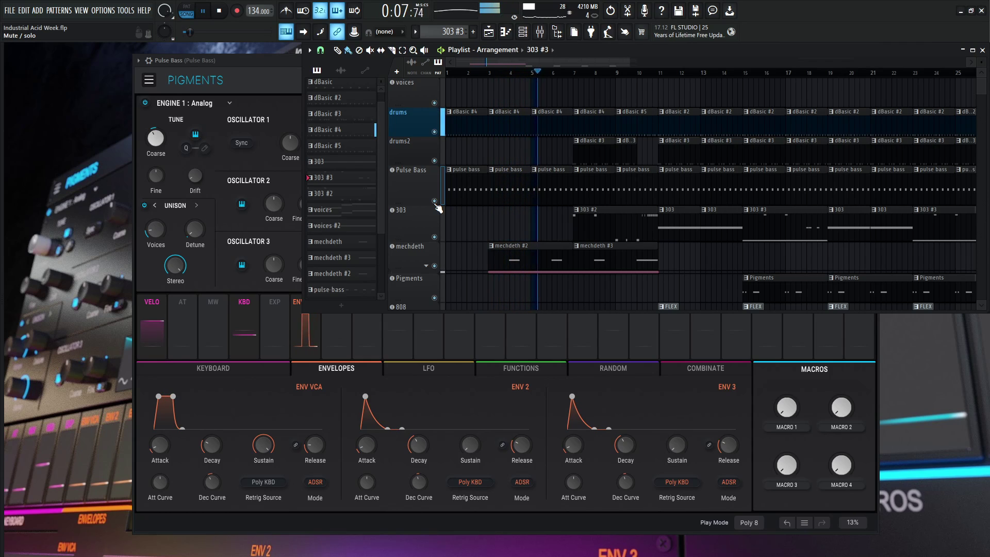
{"action": "key", "text": "space"}
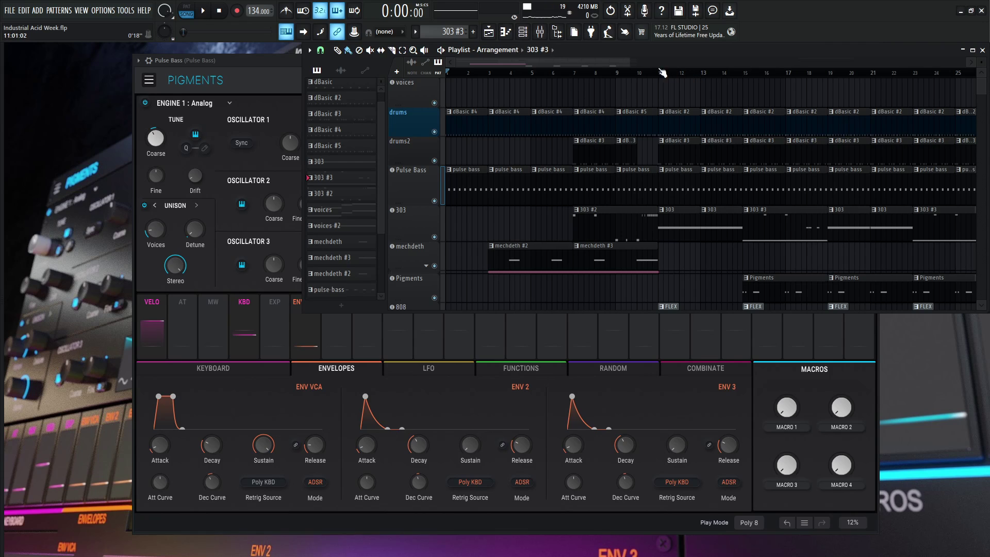
{"action": "scroll", "coordinate": [625, 129], "scroll_direction": "right", "scroll_amount": 5}
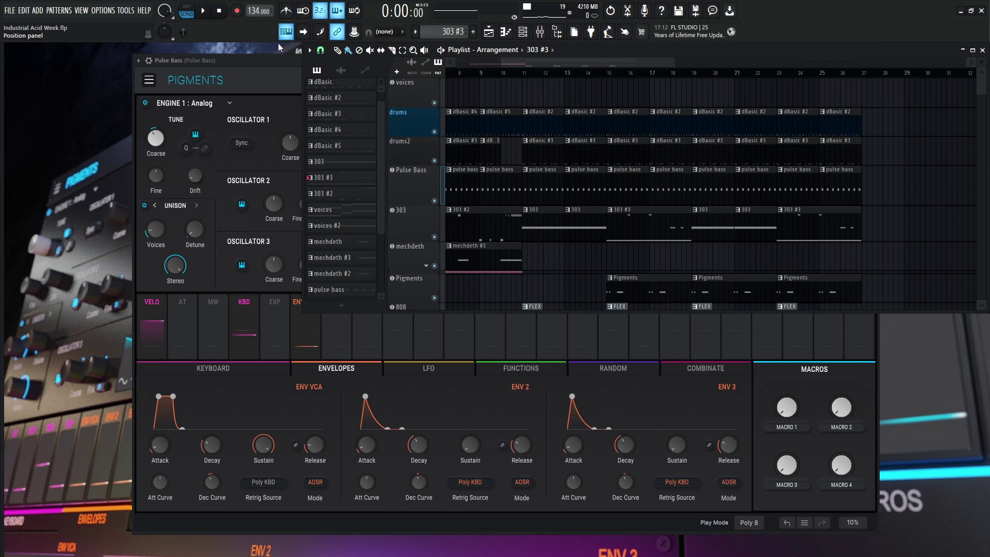
{"action": "scroll", "coordinate": [573, 62], "scroll_direction": "left", "scroll_amount": 7}
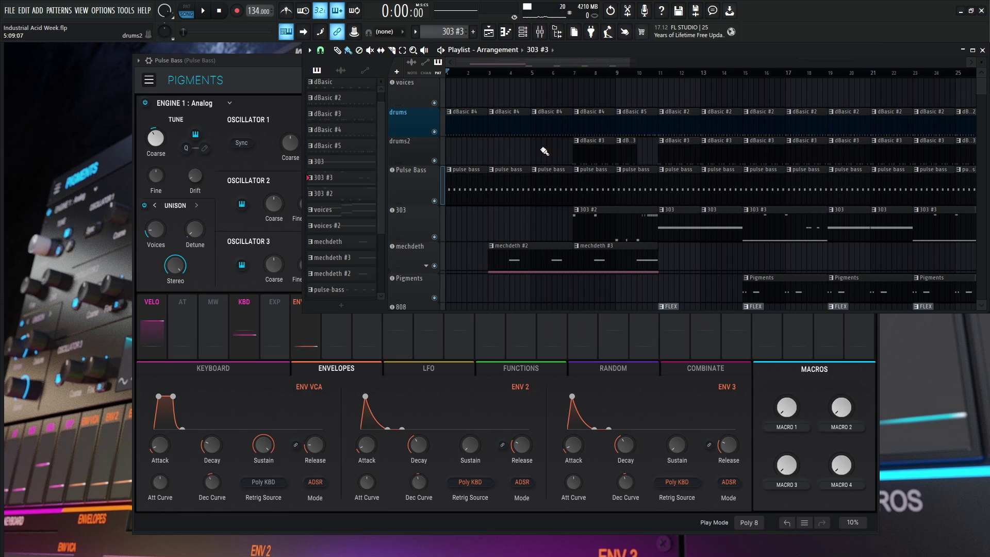